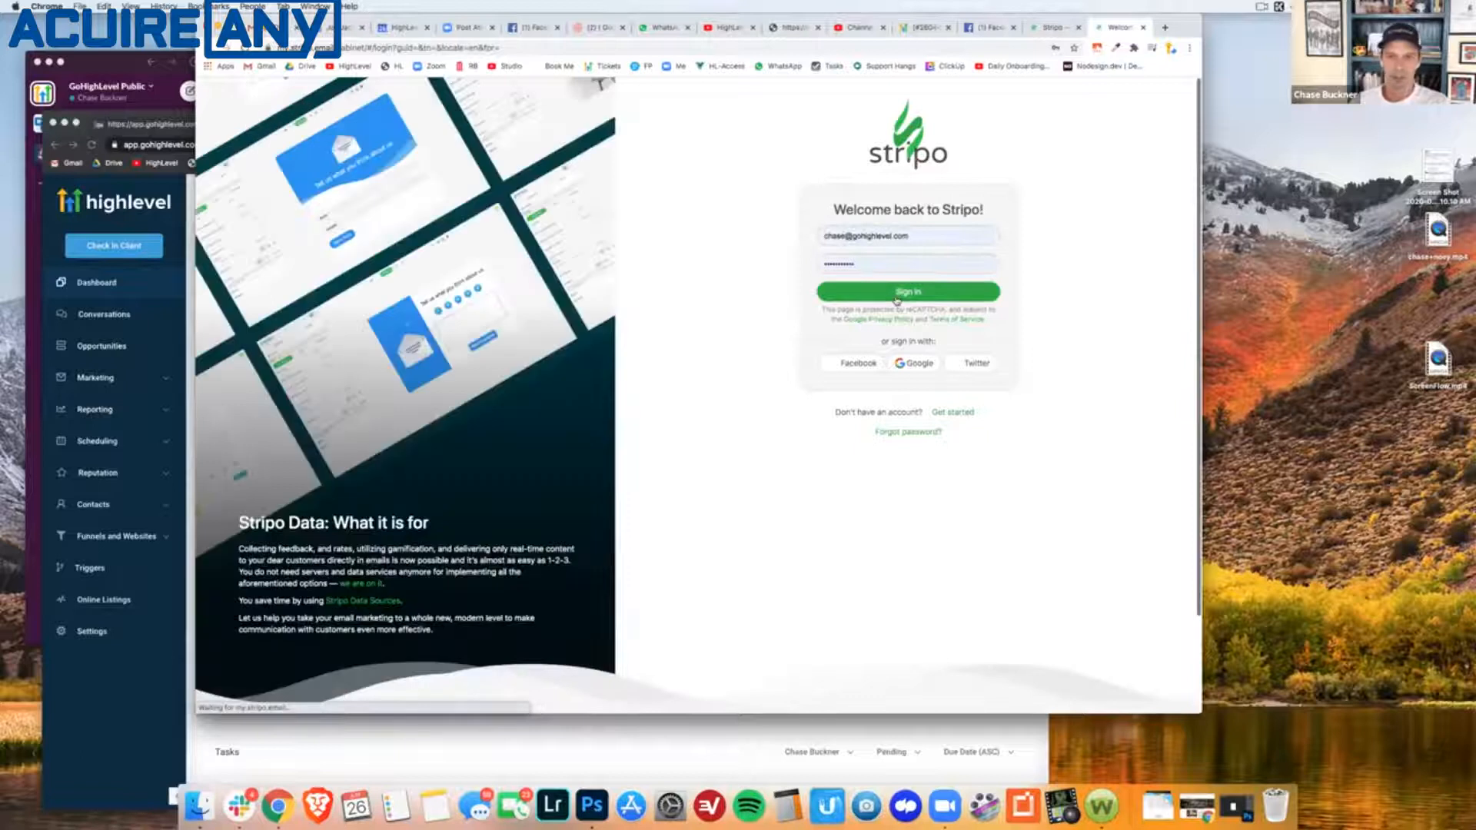
Sign in to Stripo and try to create a new template among the saved templates.
click(896, 300)
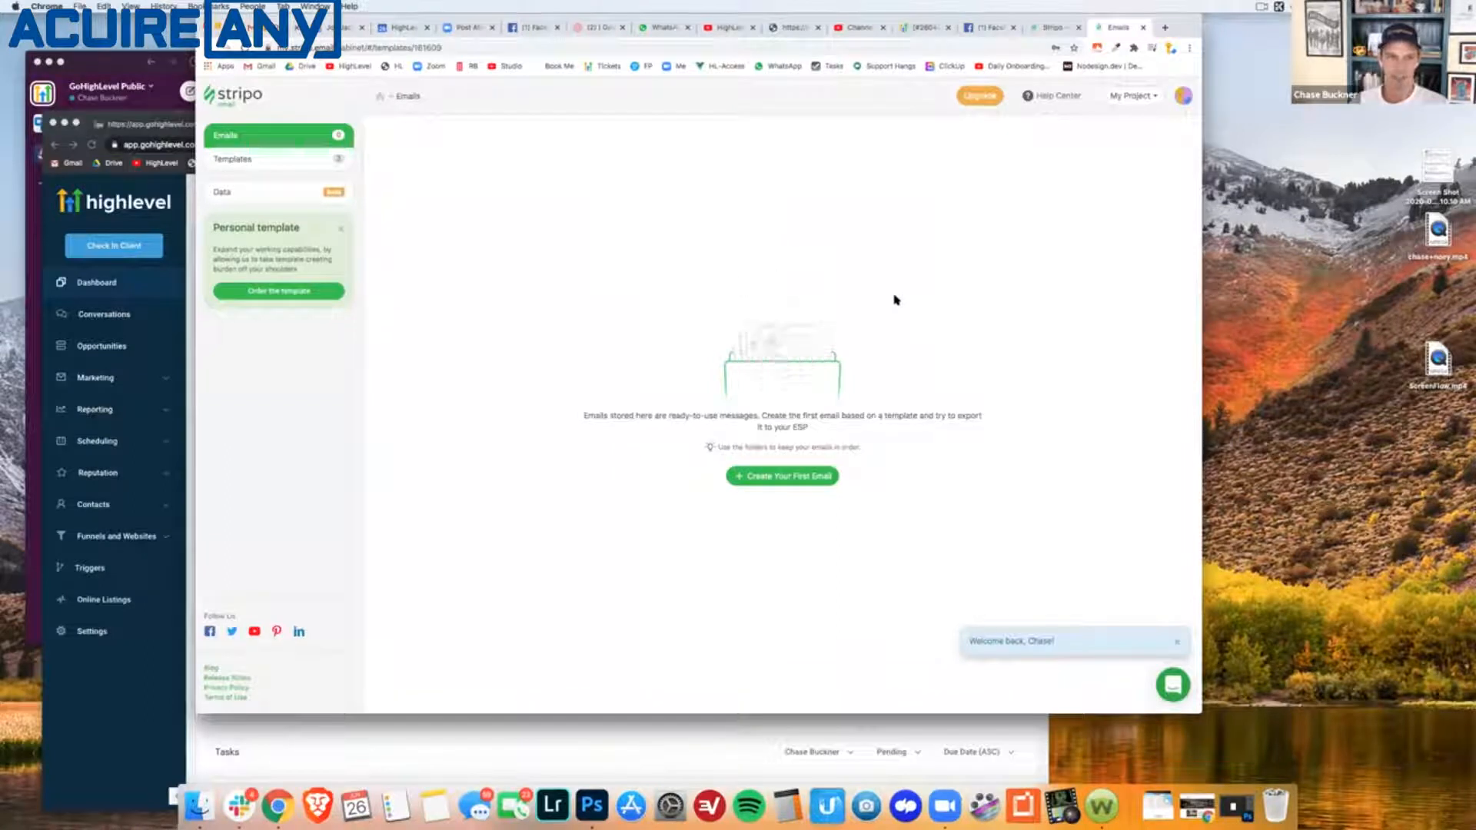
click(291, 163)
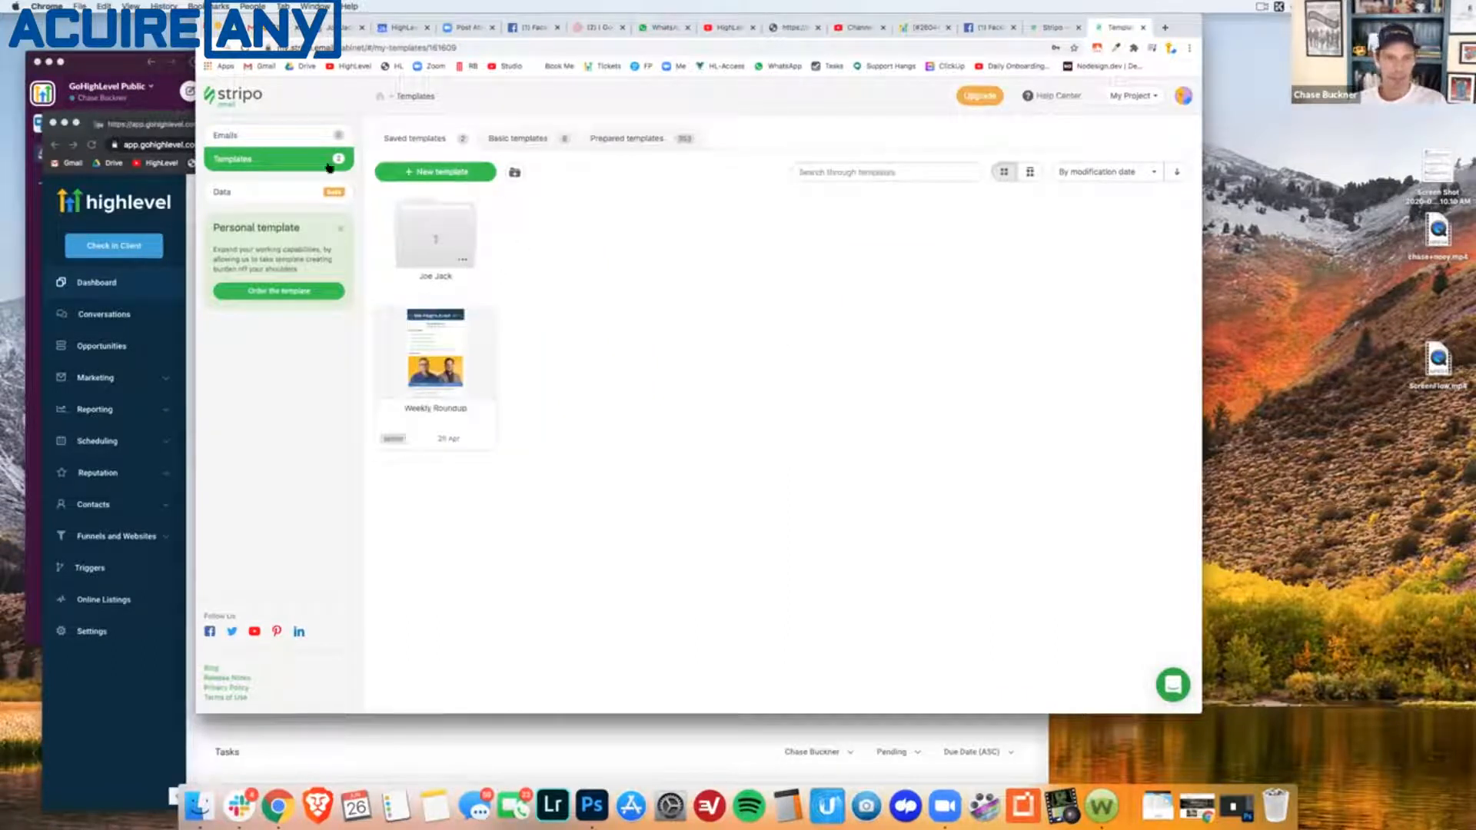
click(435, 171)
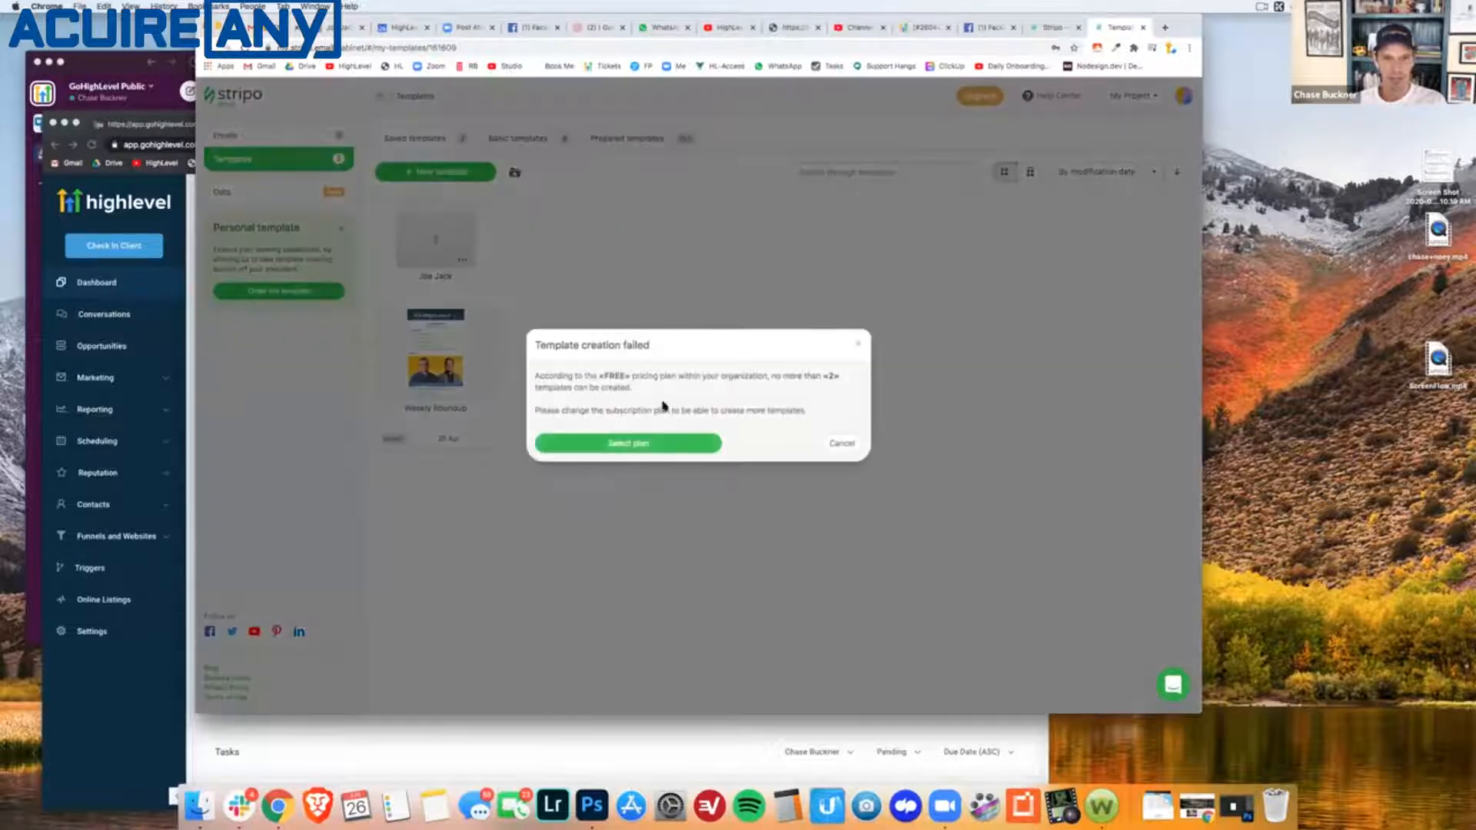
click(859, 344)
Delete the existing folder from the saved templates and create a new blank template.
click(467, 263)
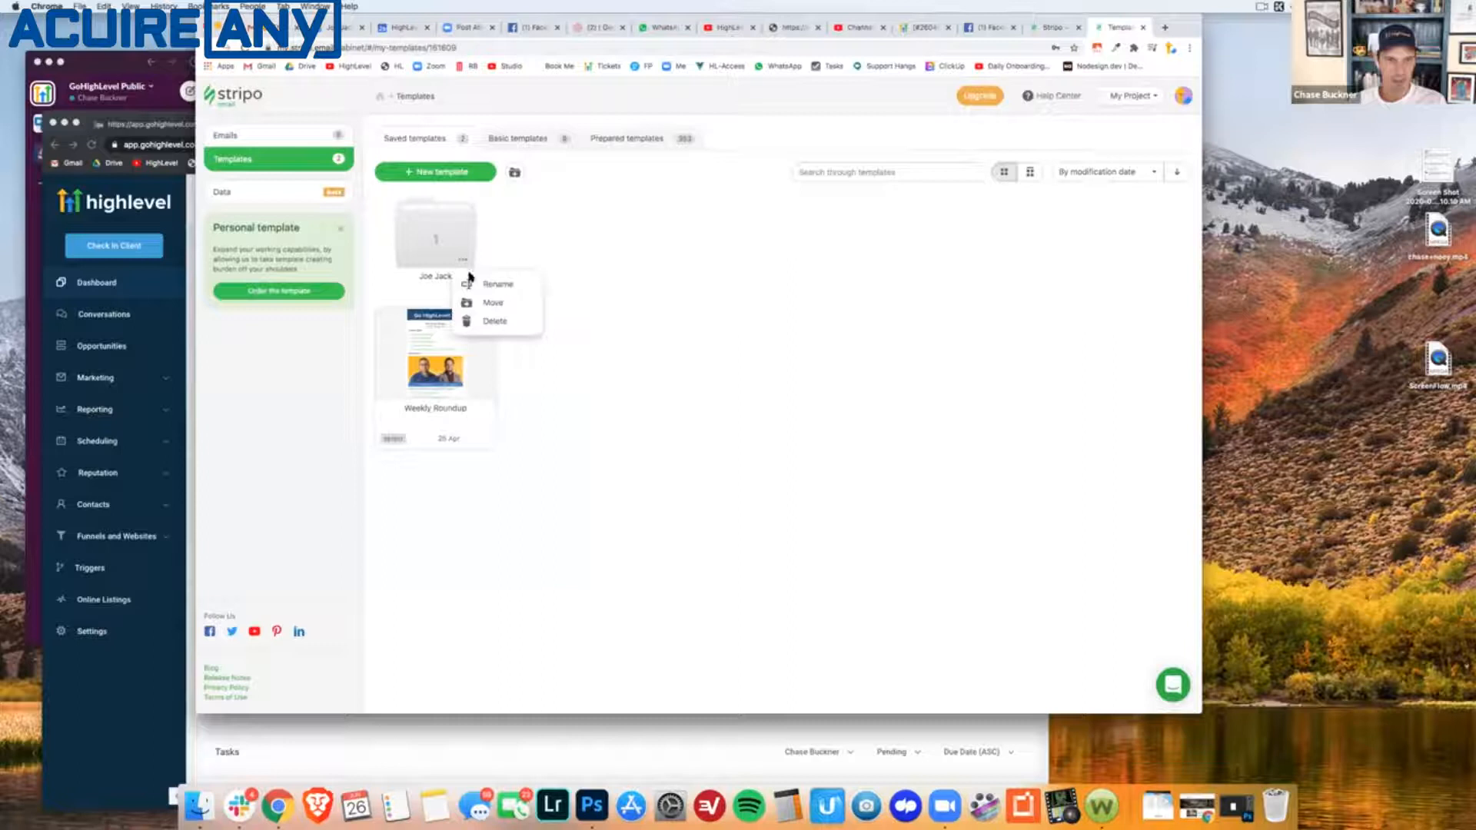
click(487, 318)
click(674, 438)
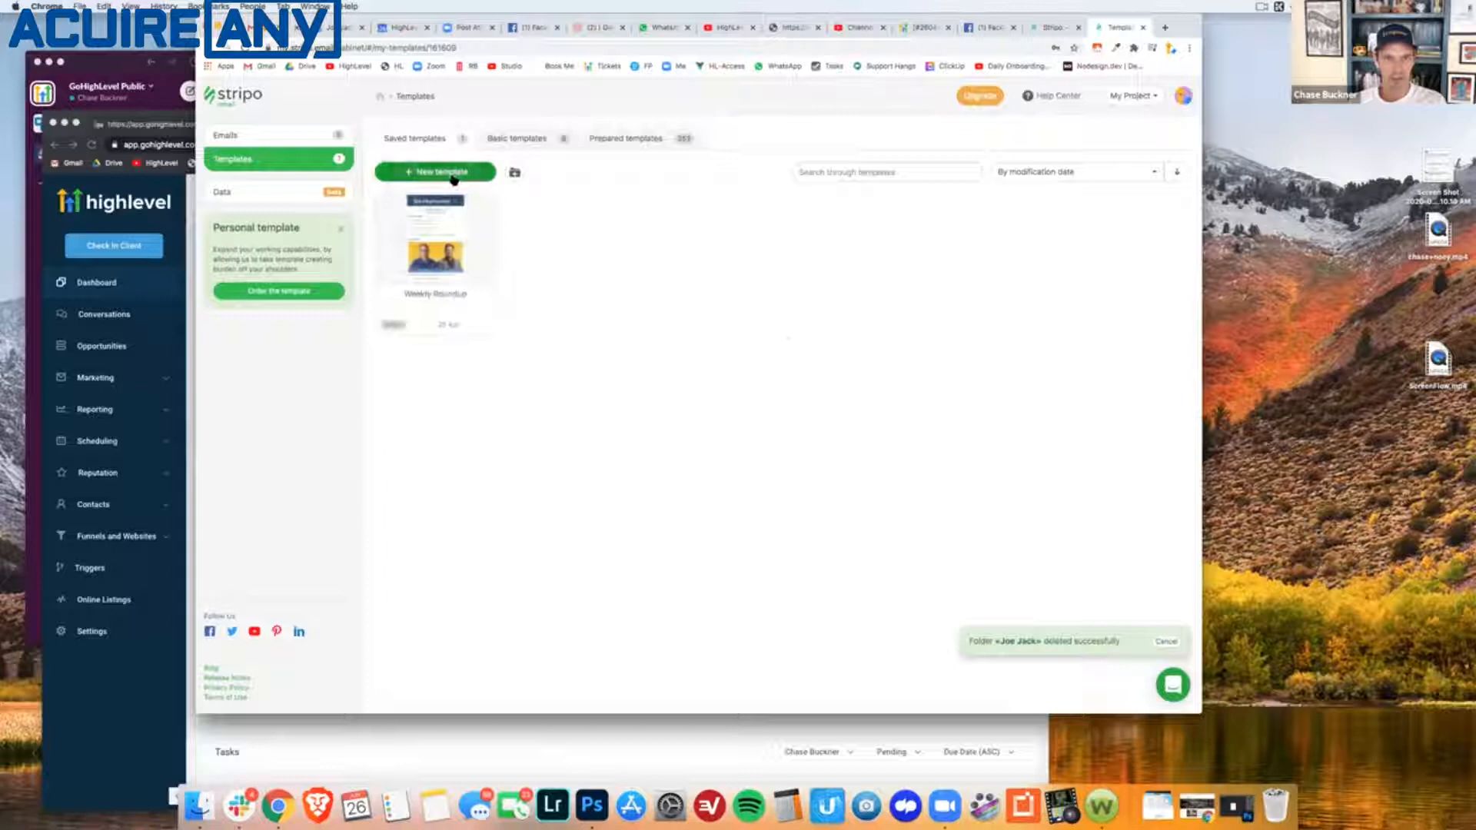
click(455, 173)
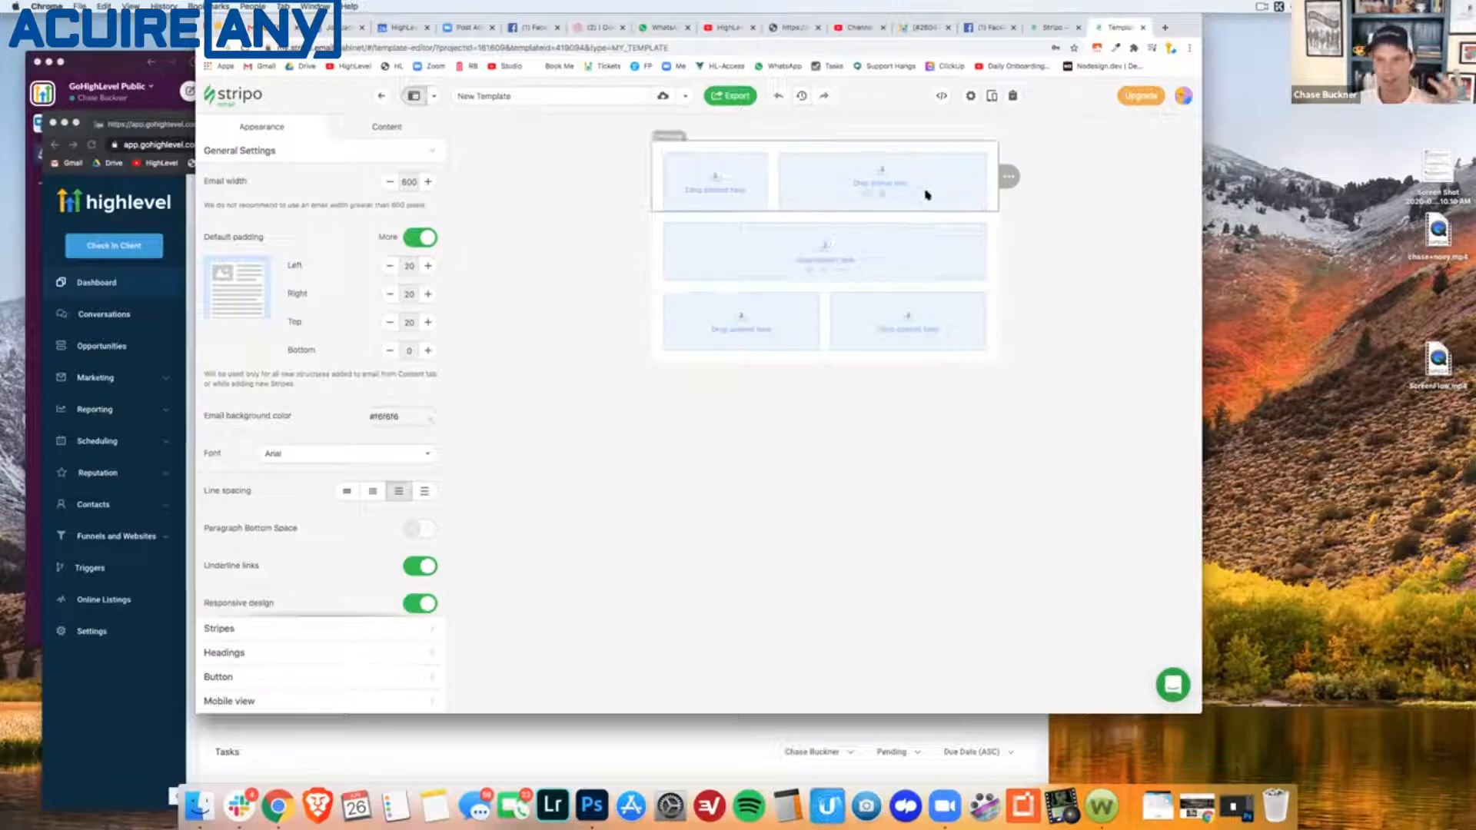
Examine the settings of the first row's two-column structure and of its narrow container.
click(1010, 177)
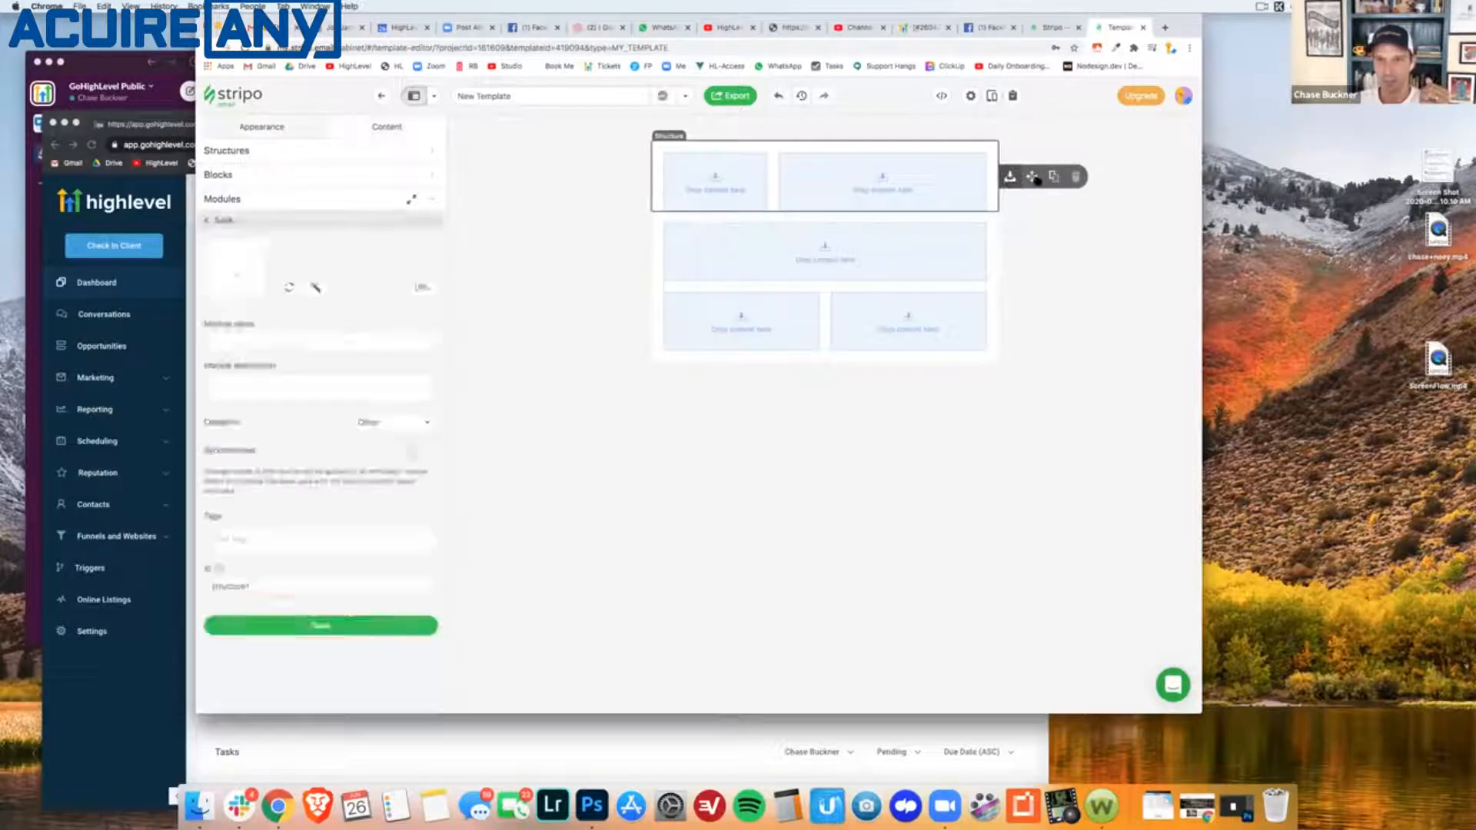
click(1019, 179)
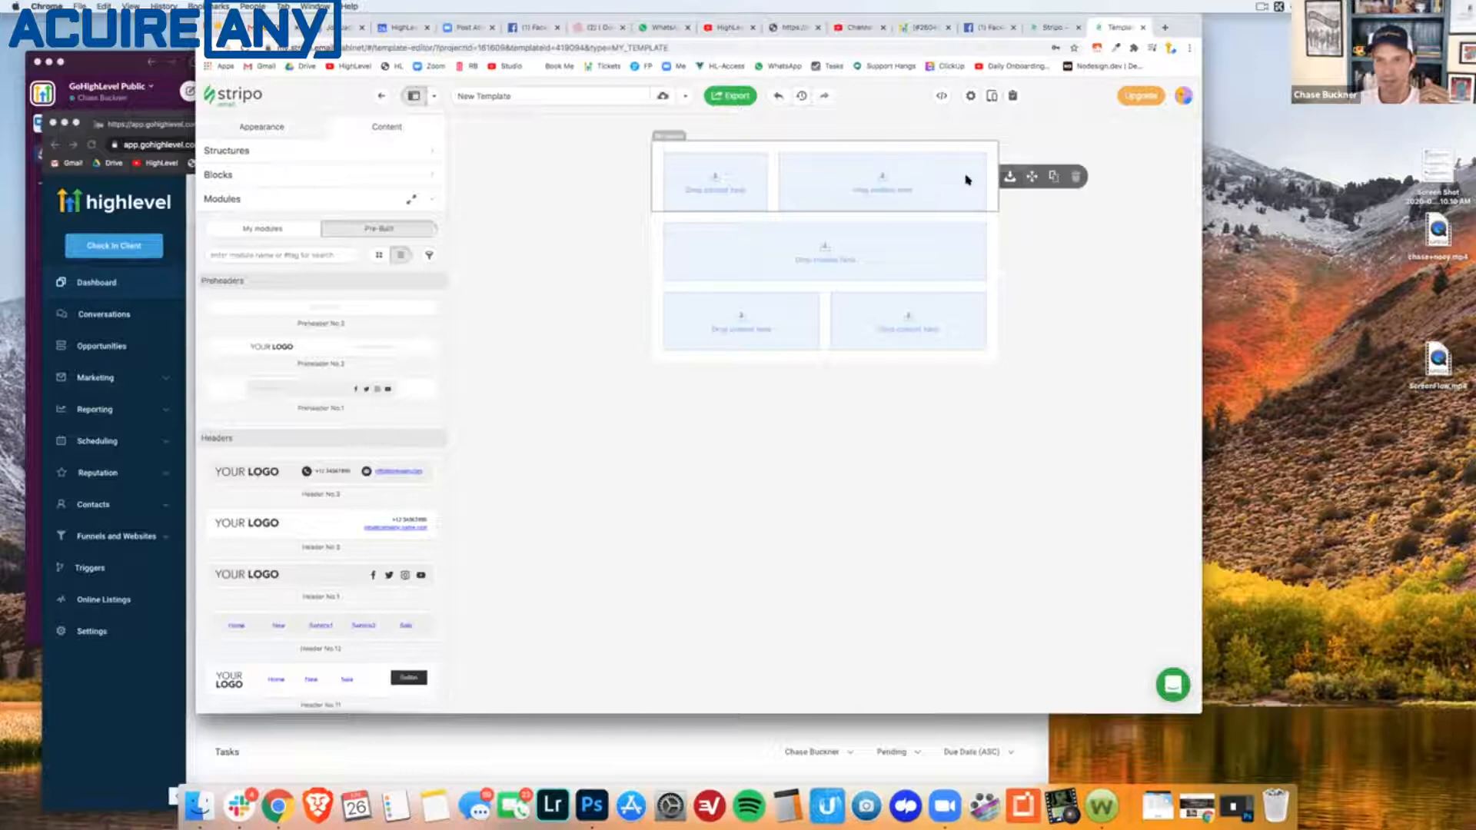
click(1010, 176)
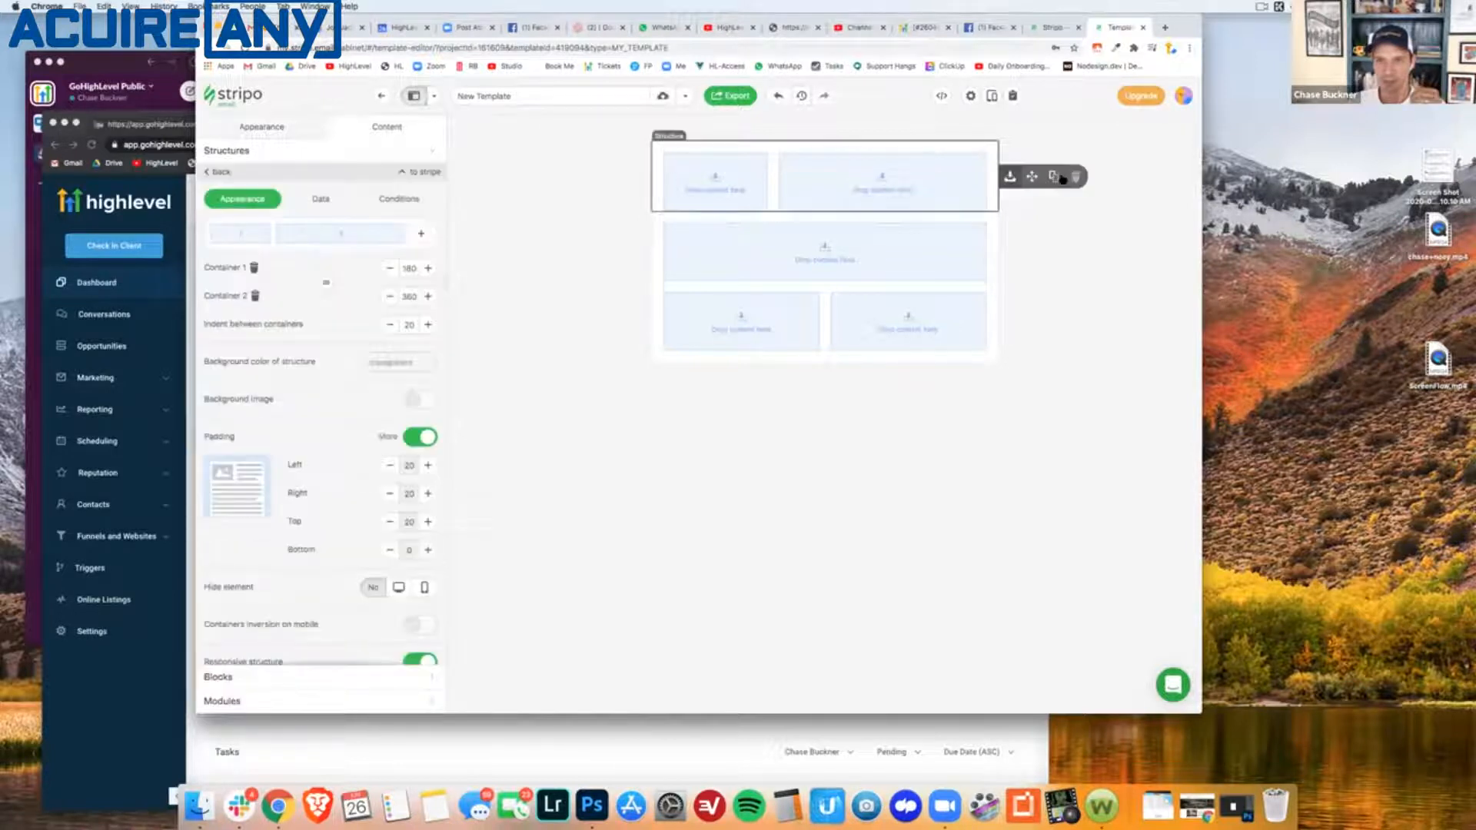
key(Escape)
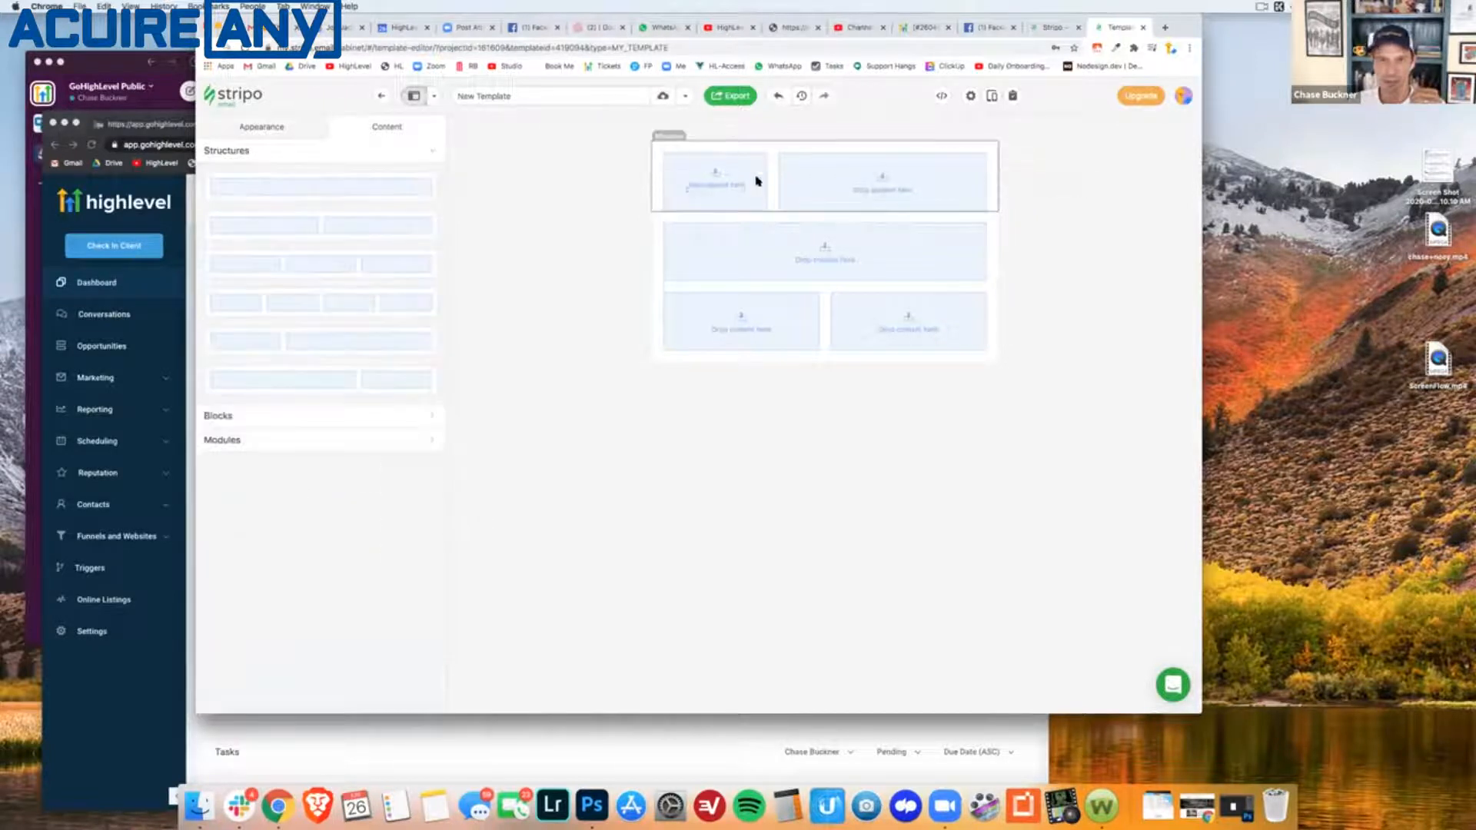
click(726, 192)
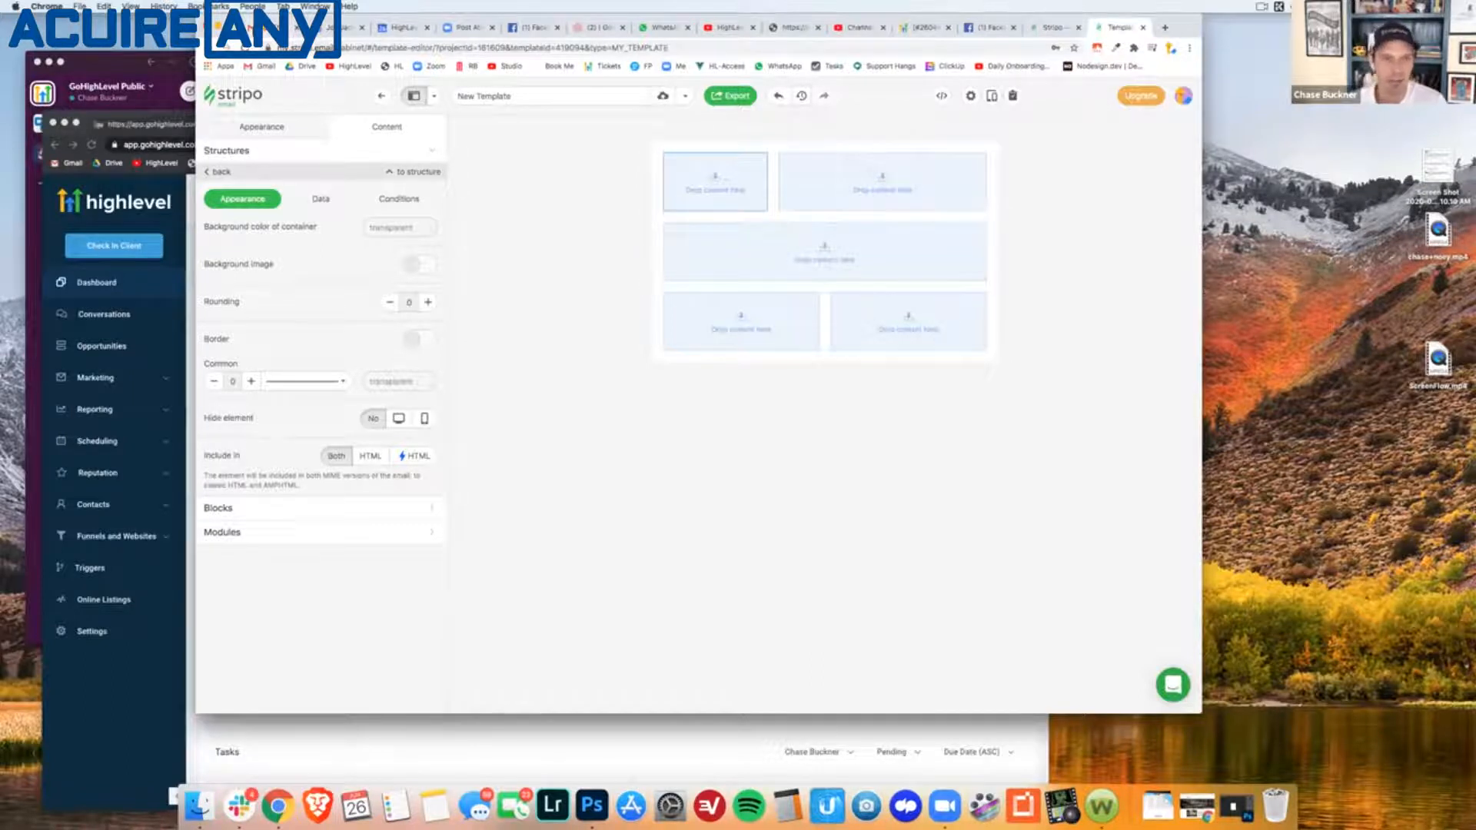
Save the Go HighLevel banner image from the Weekly Roundup email in Gmail as a JPEG named header in Downloads.
click(267, 28)
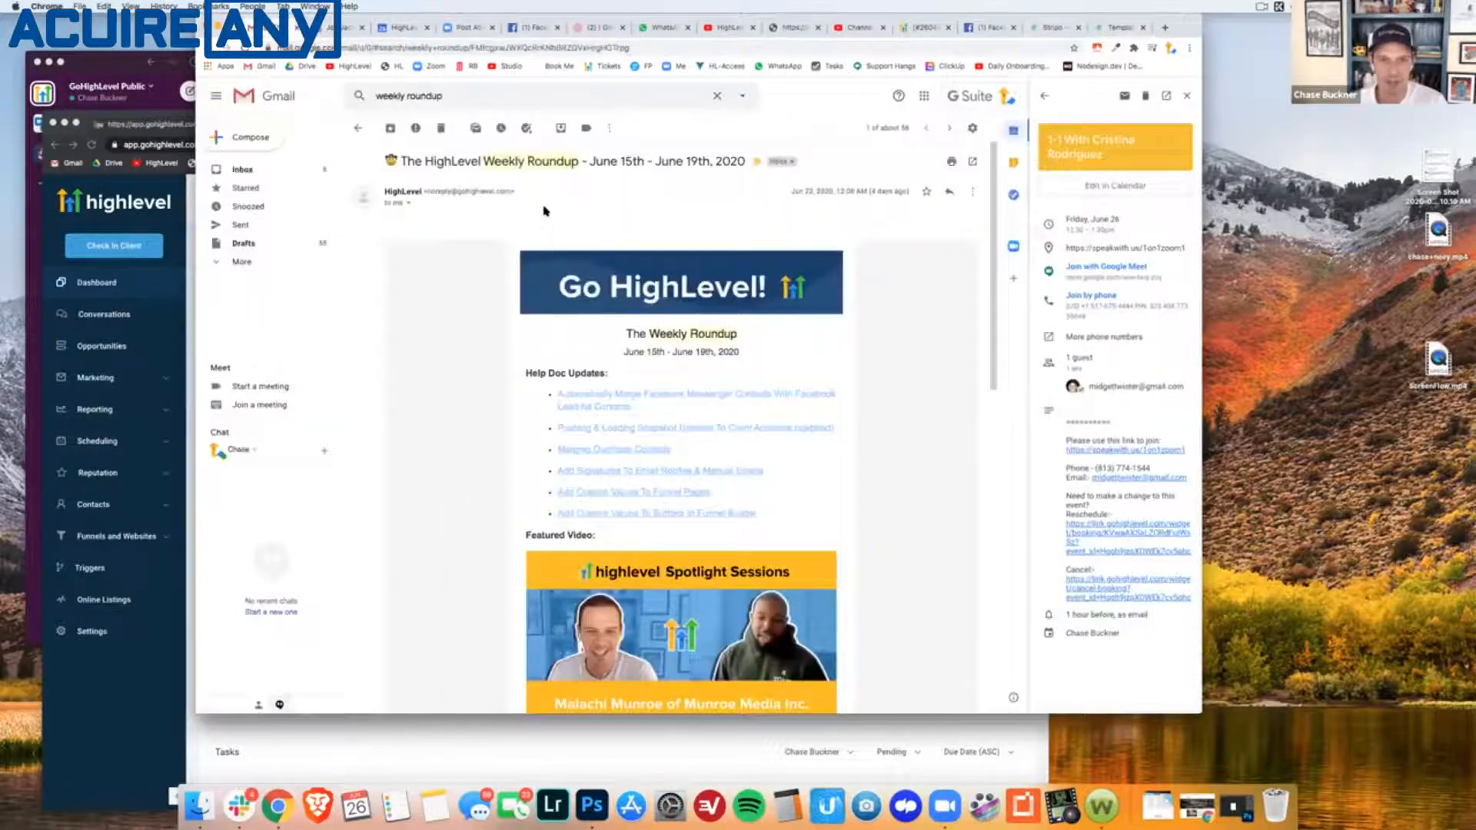
right_click(557, 264)
click(560, 276)
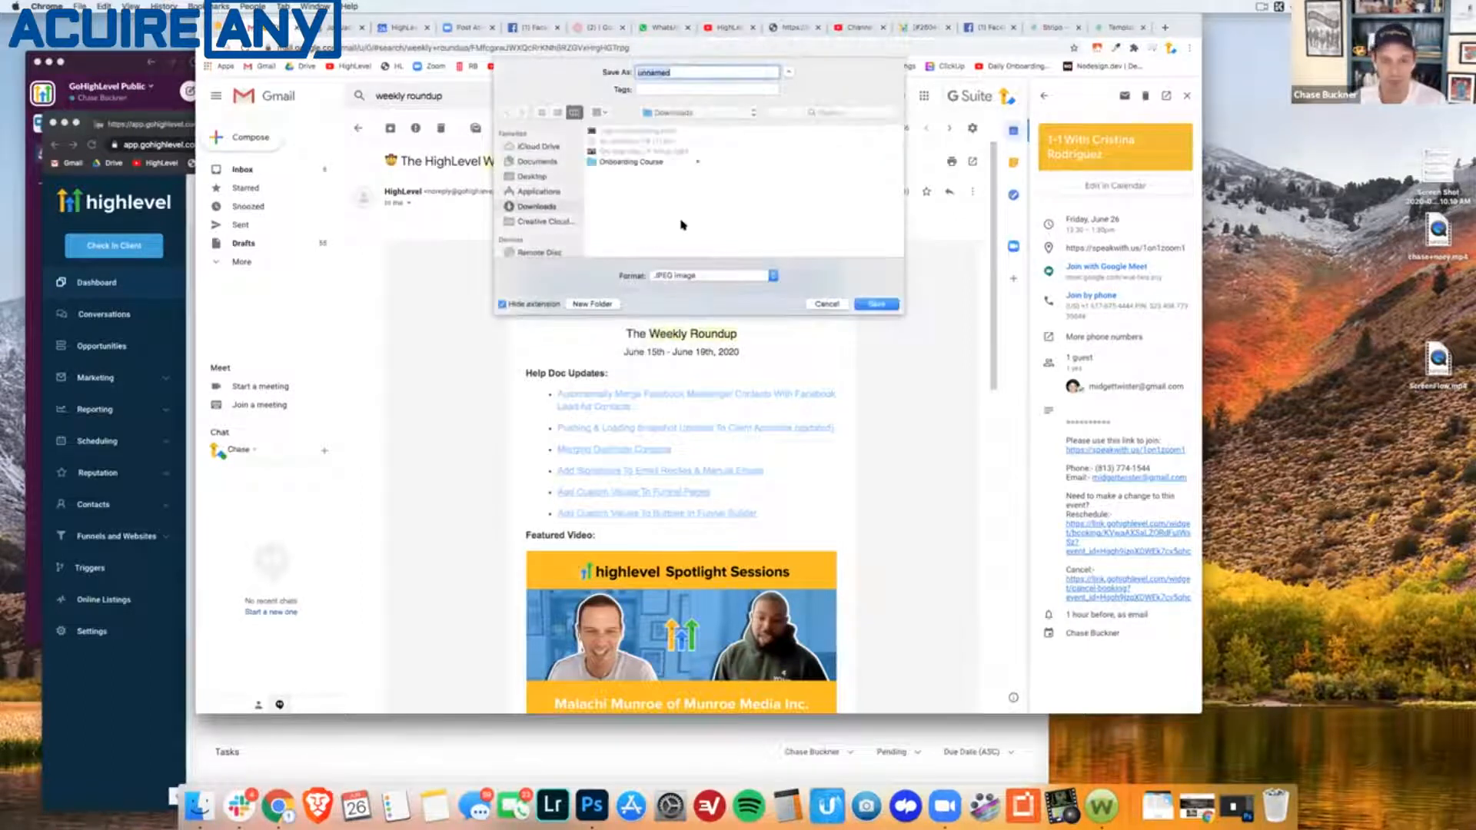
text(header)
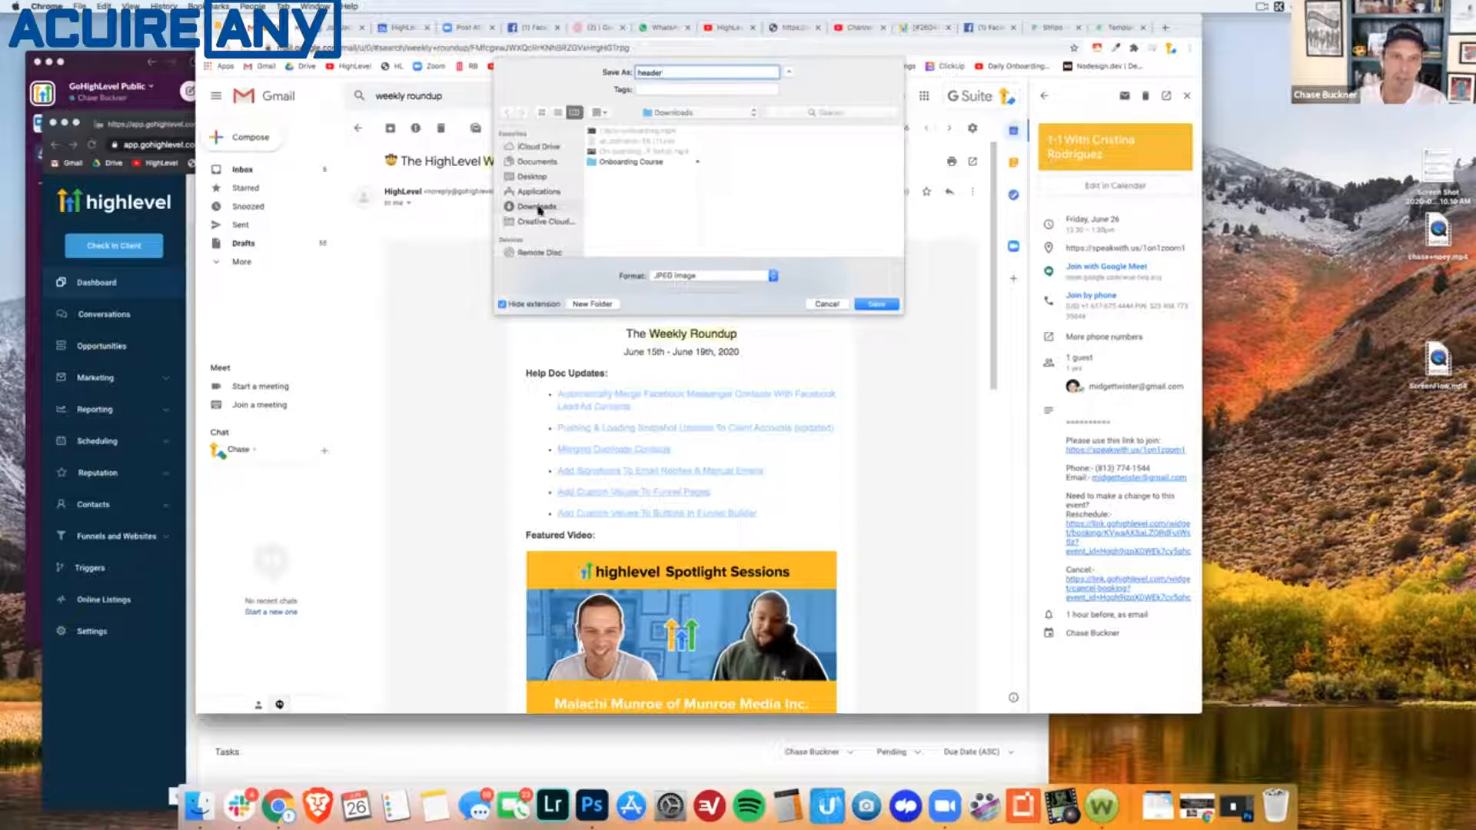
click(876, 303)
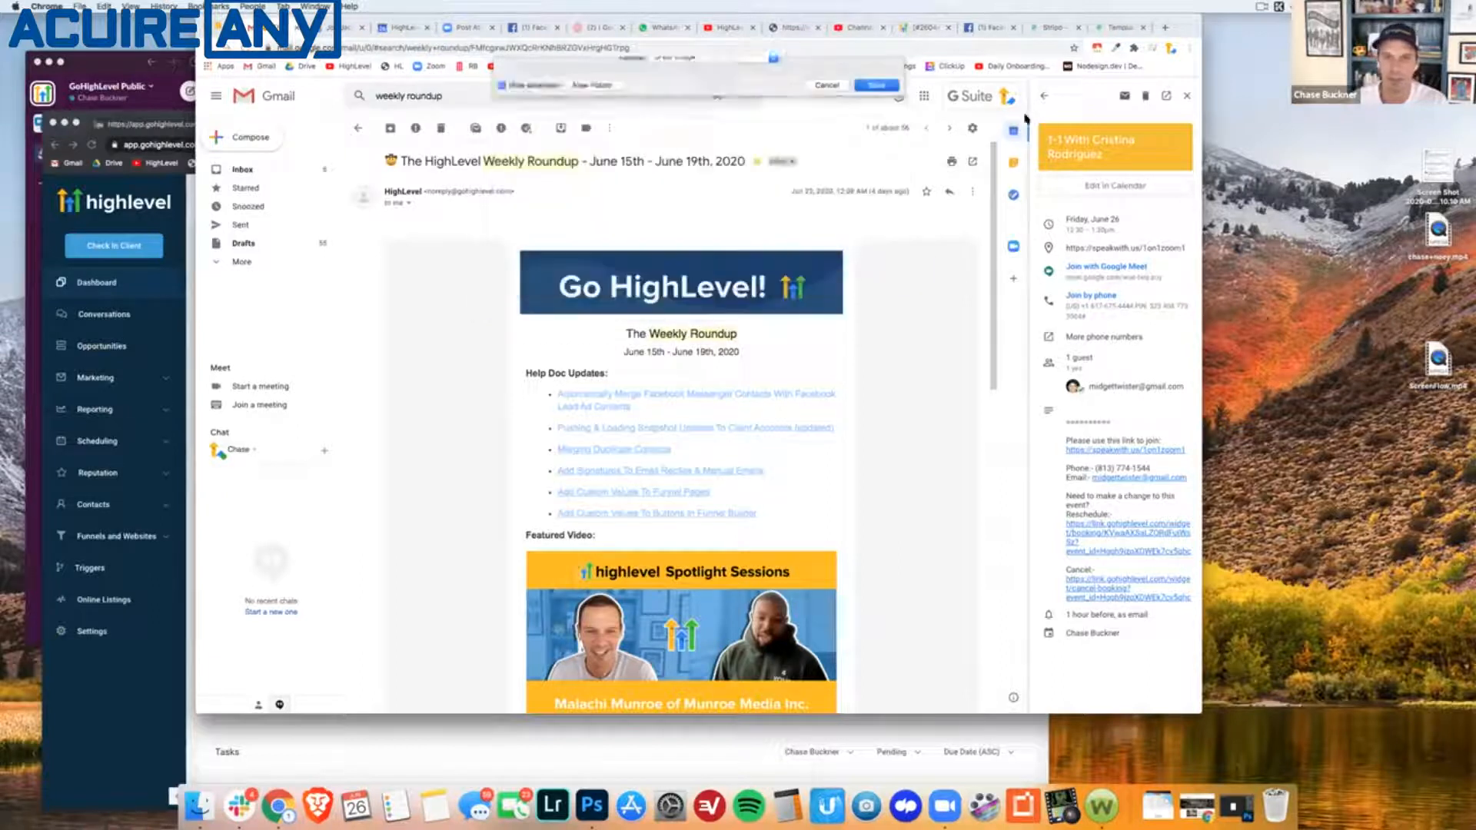
Return to the Stripo template editor and open the Downloads folder in Finder.
click(1117, 30)
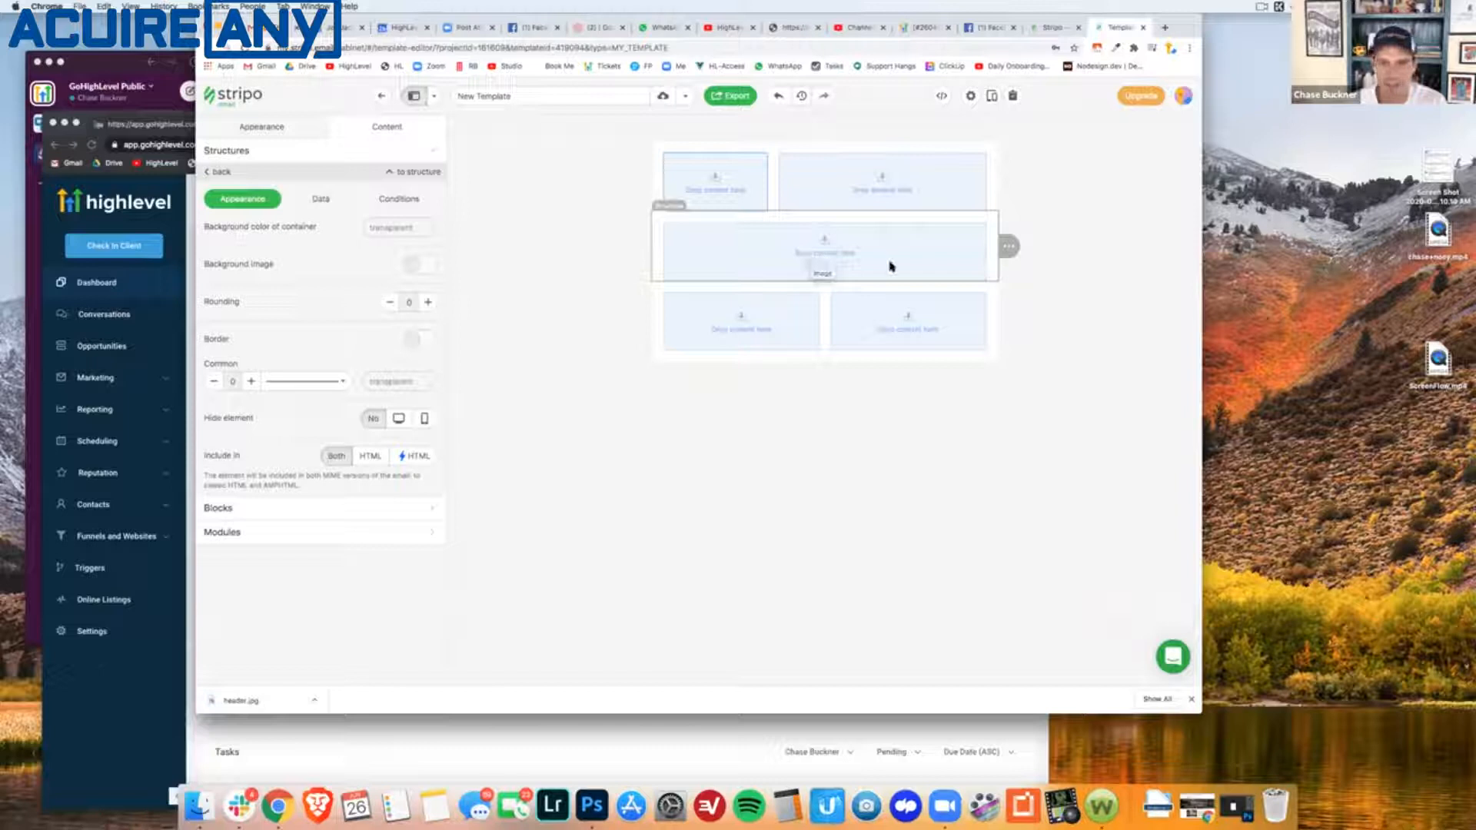
click(199, 805)
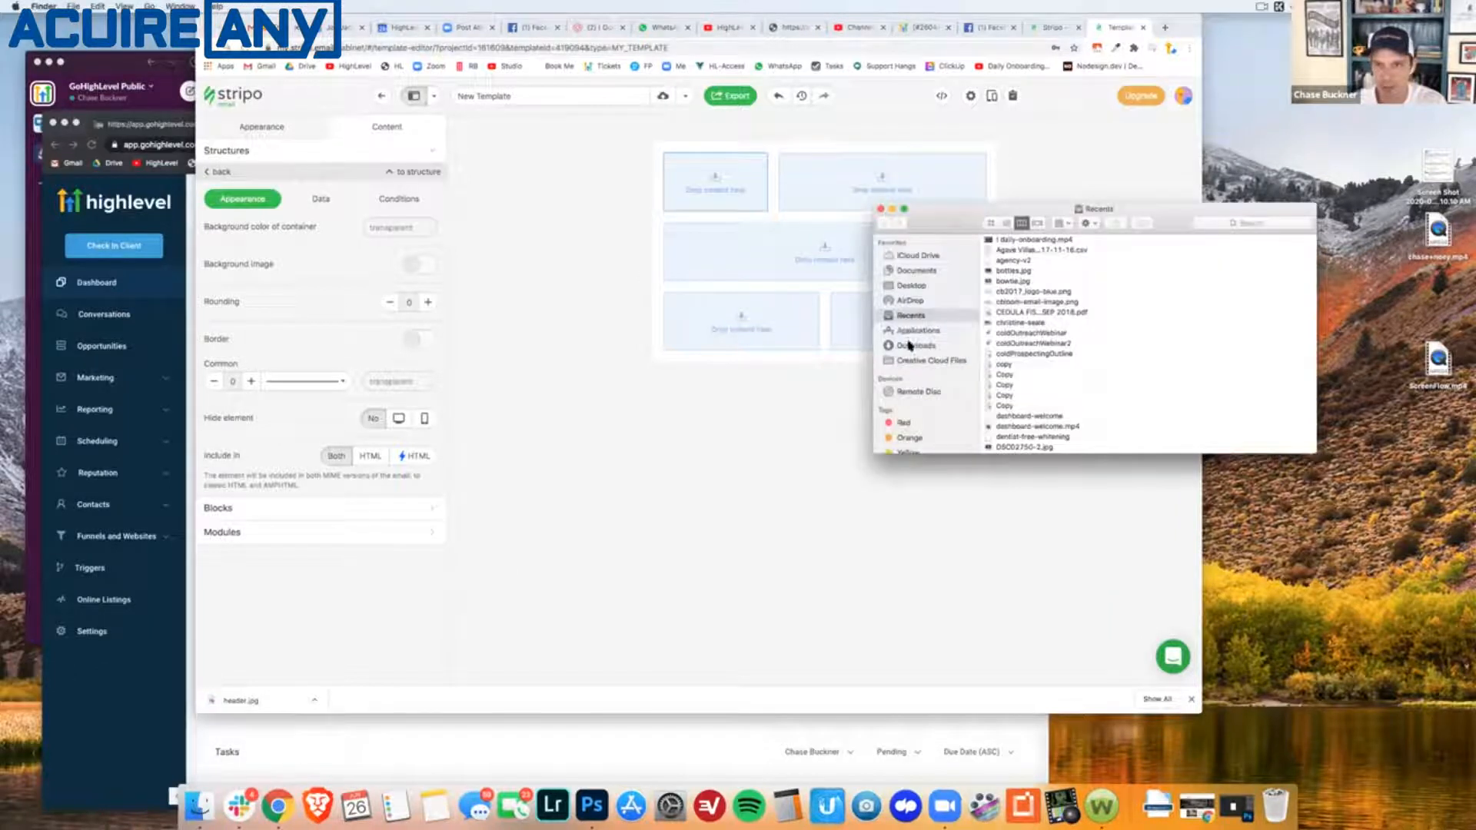
click(909, 345)
Try to place header.jpg directly into the empty full-width container, and return to the template editor.
drag(1013, 262, 824, 244)
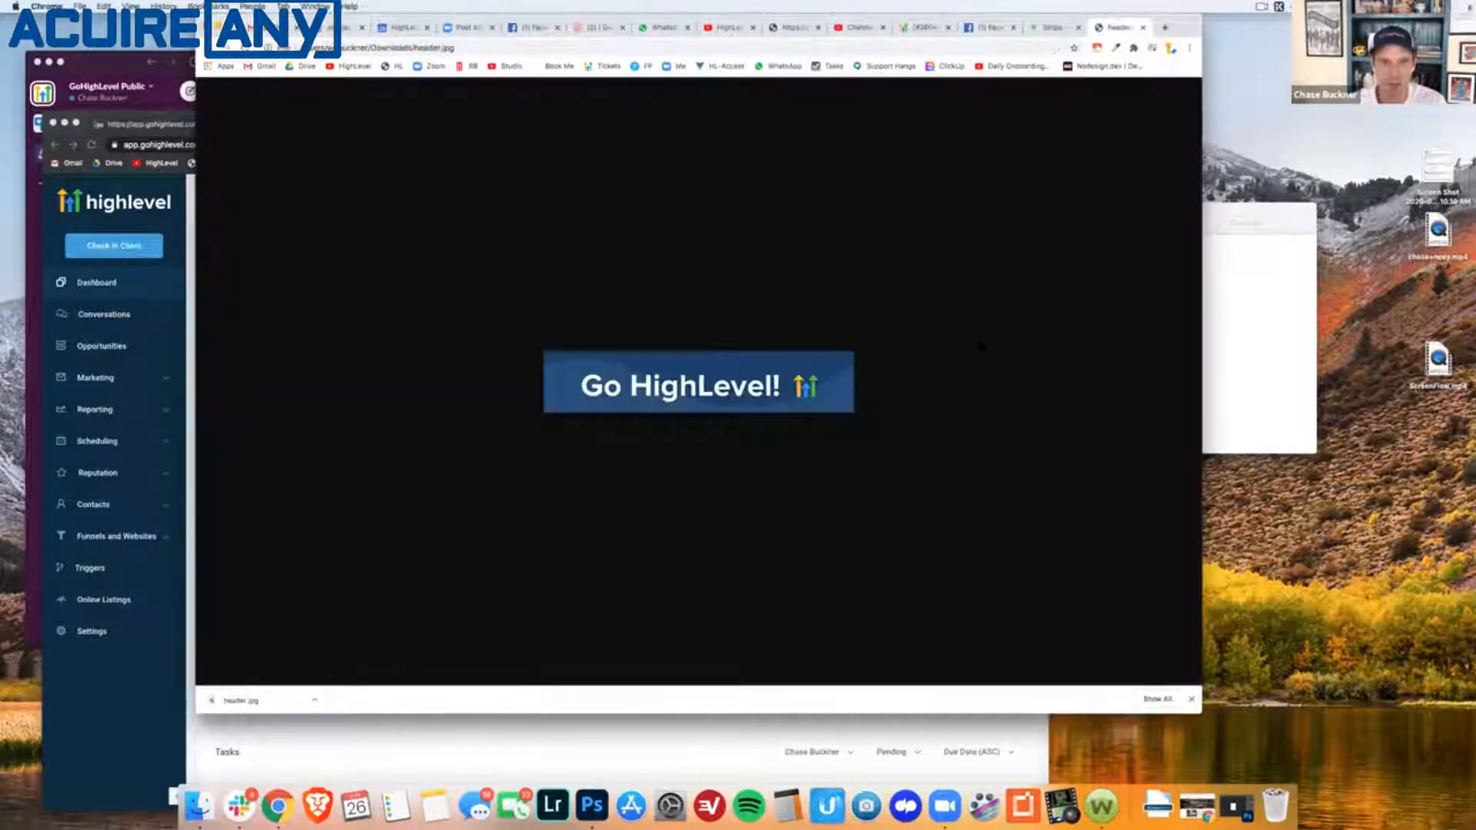
click(1045, 29)
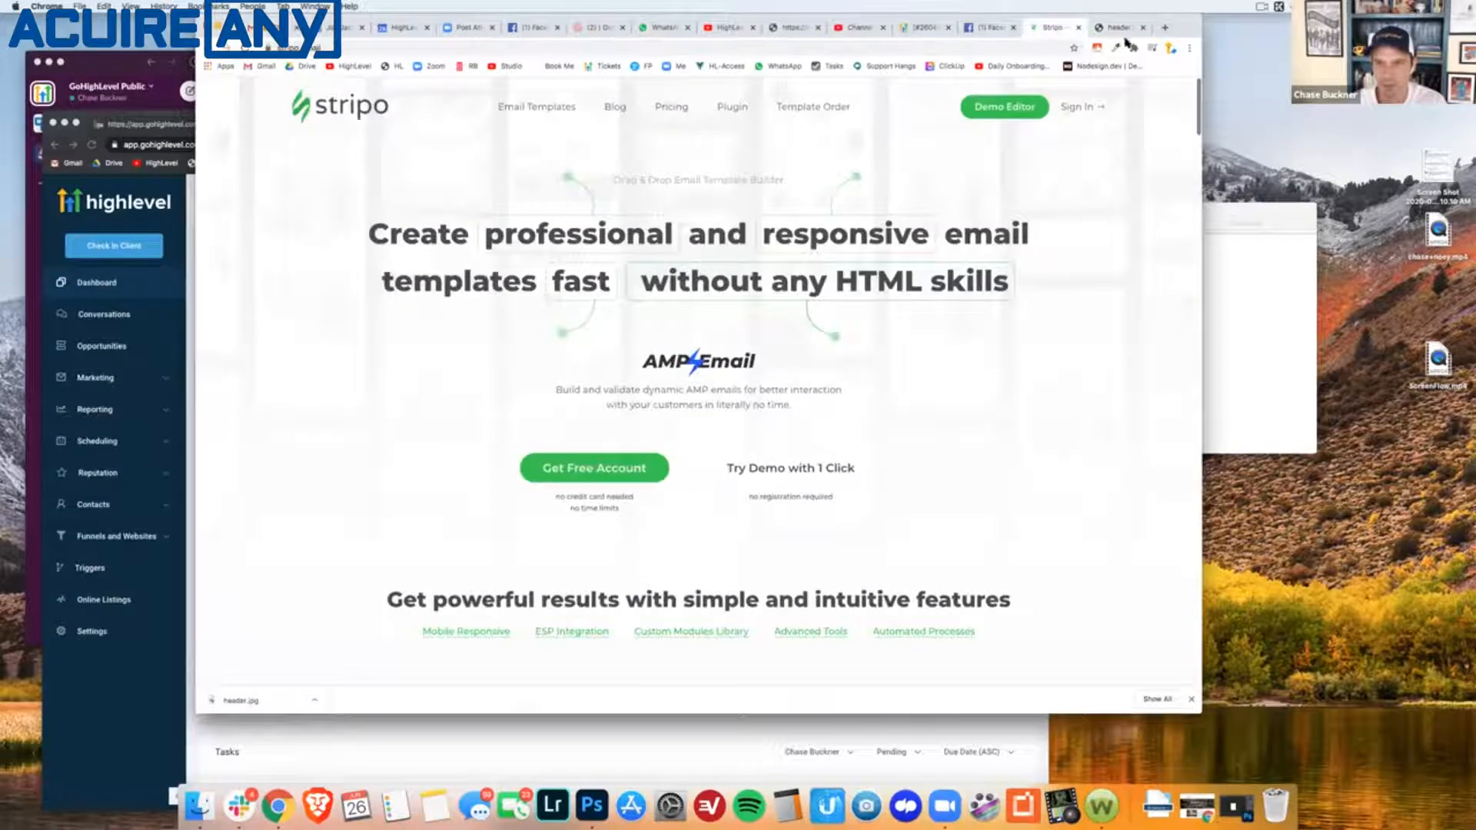
click(1099, 31)
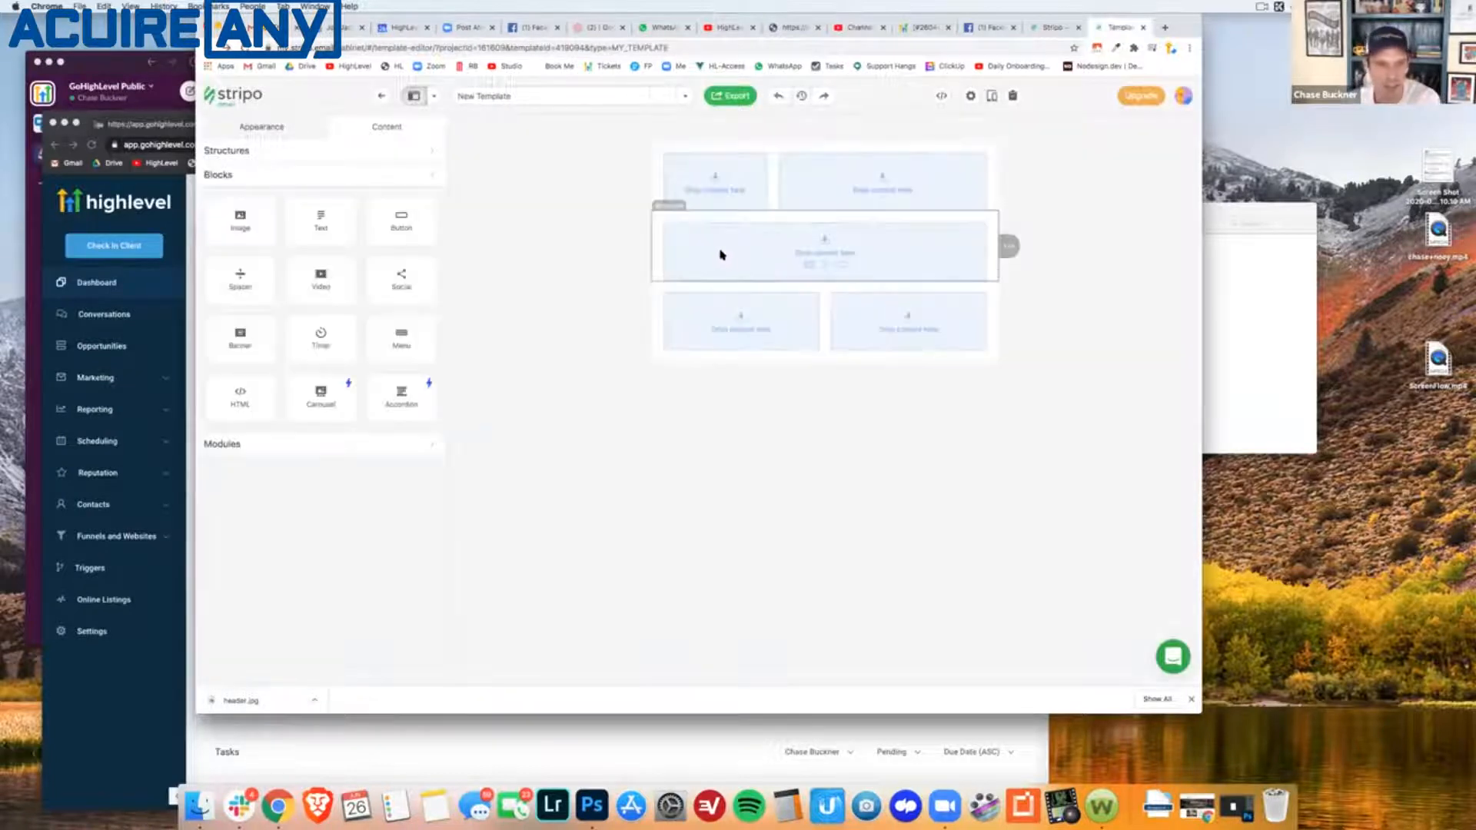
Add an Image block to the full-width container and fill it with header.jpg from the Downloads folder.
click(720, 255)
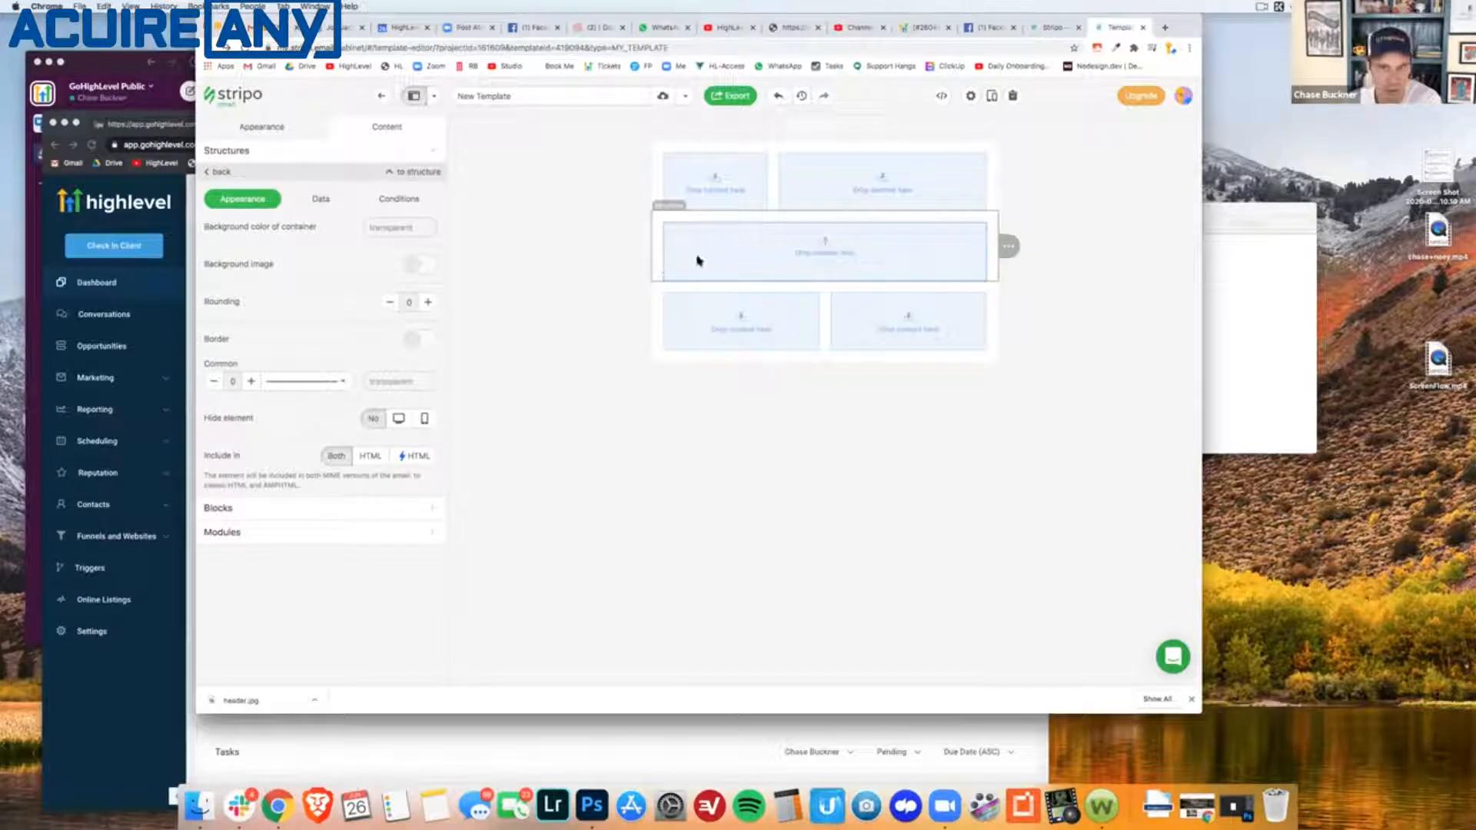
click(290, 509)
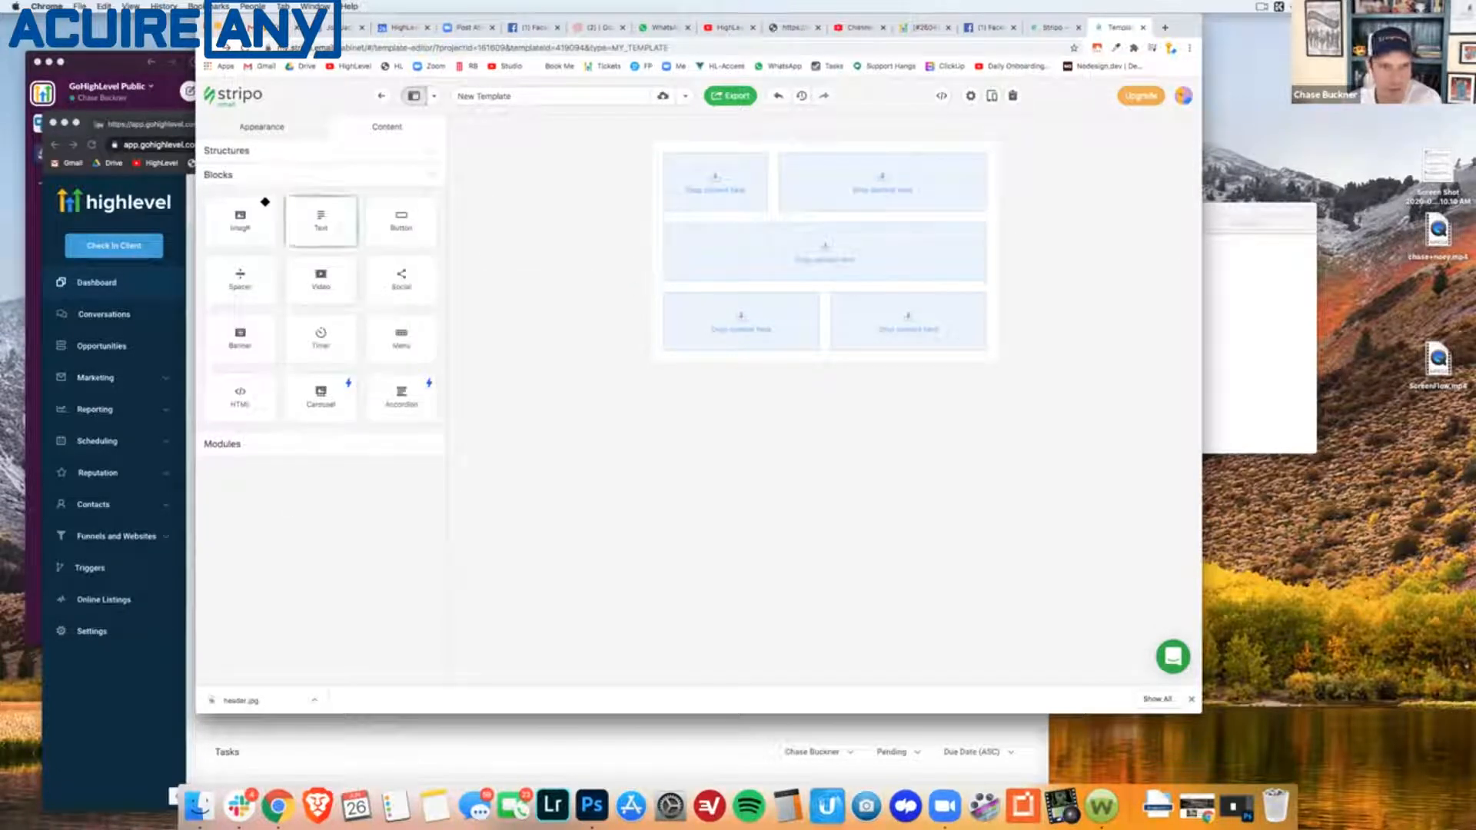
drag(254, 243, 810, 241)
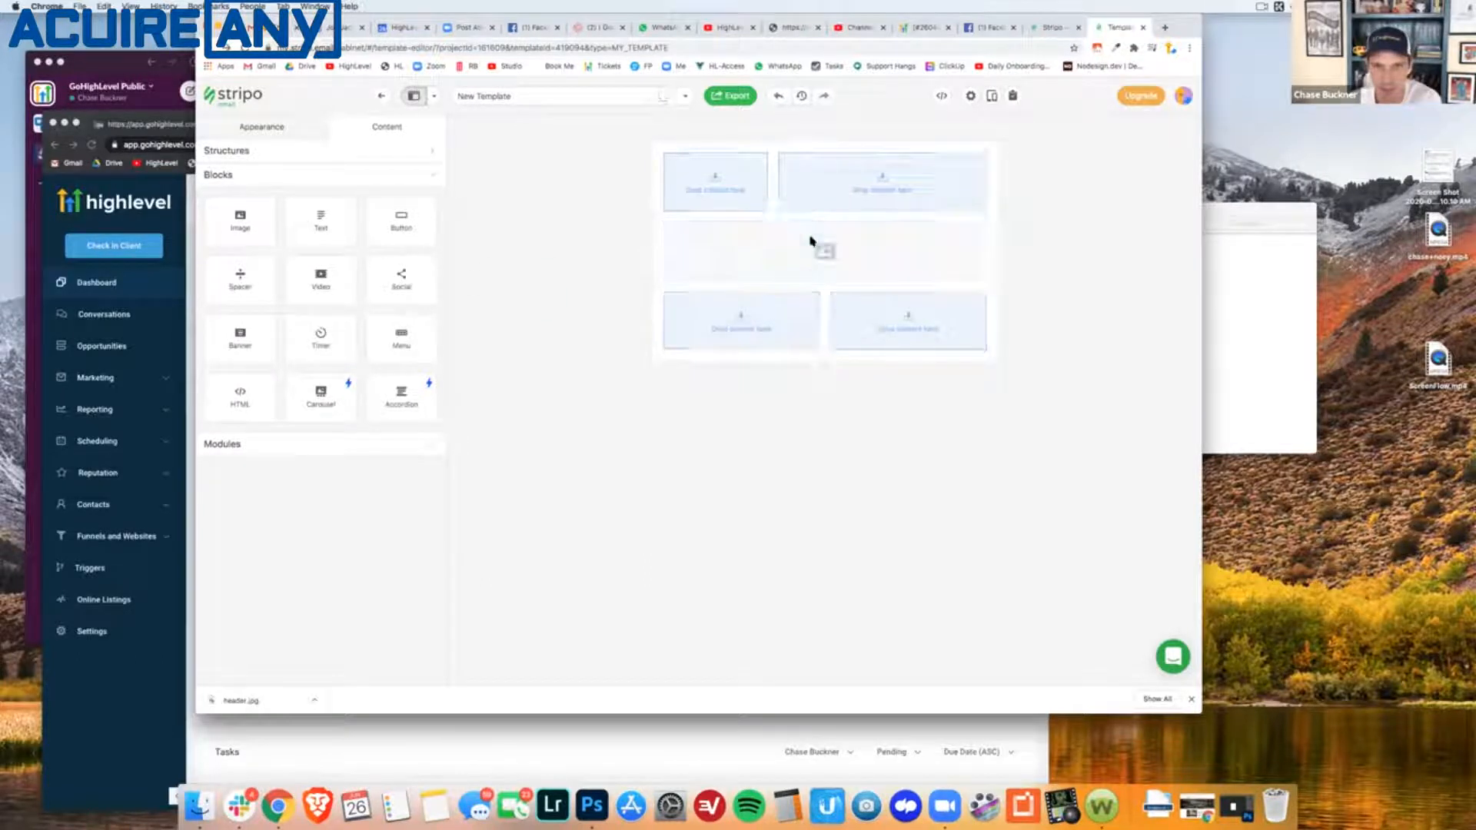
click(888, 254)
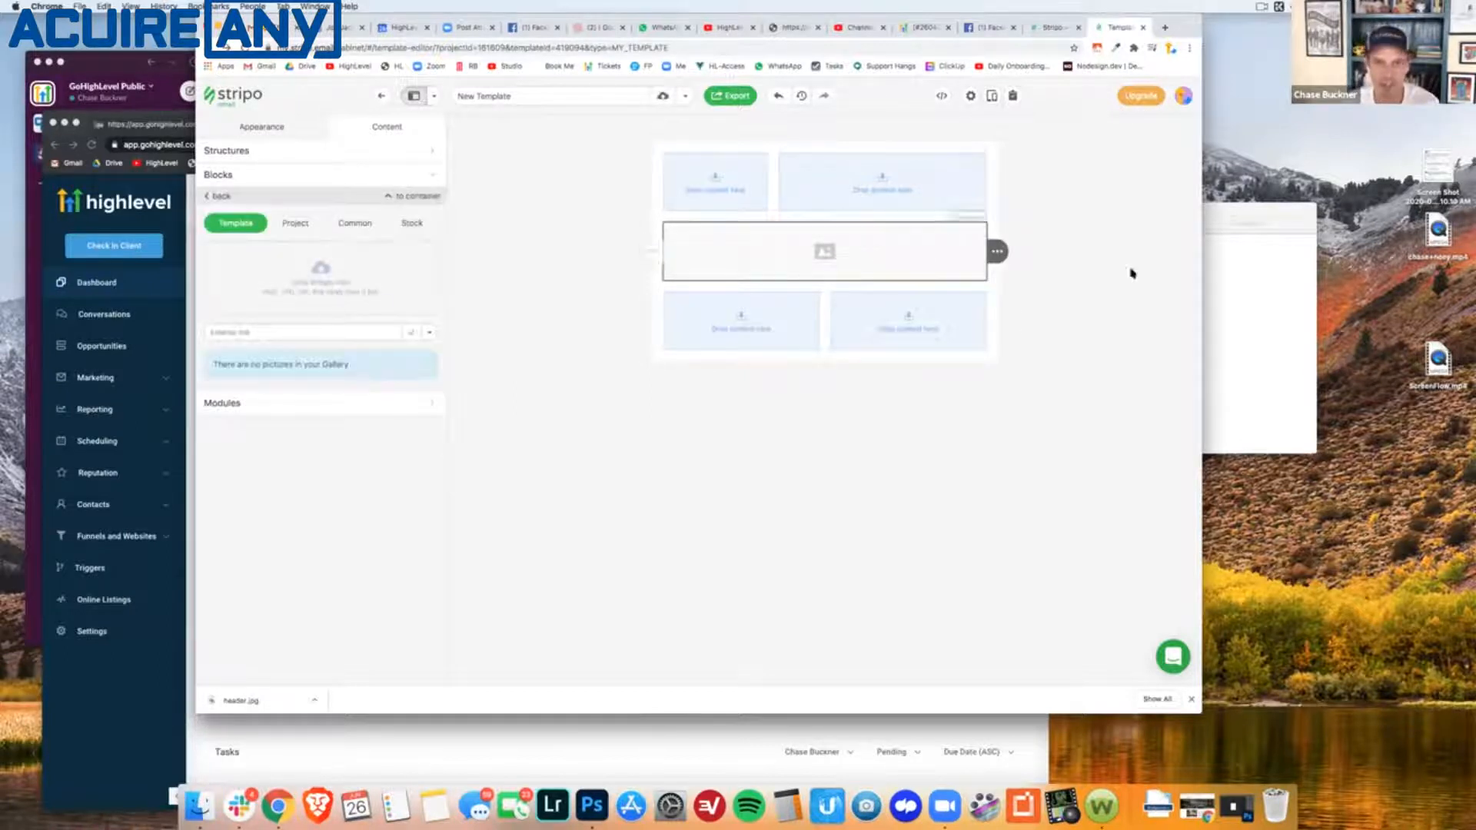
click(1251, 208)
drag(1016, 265, 366, 295)
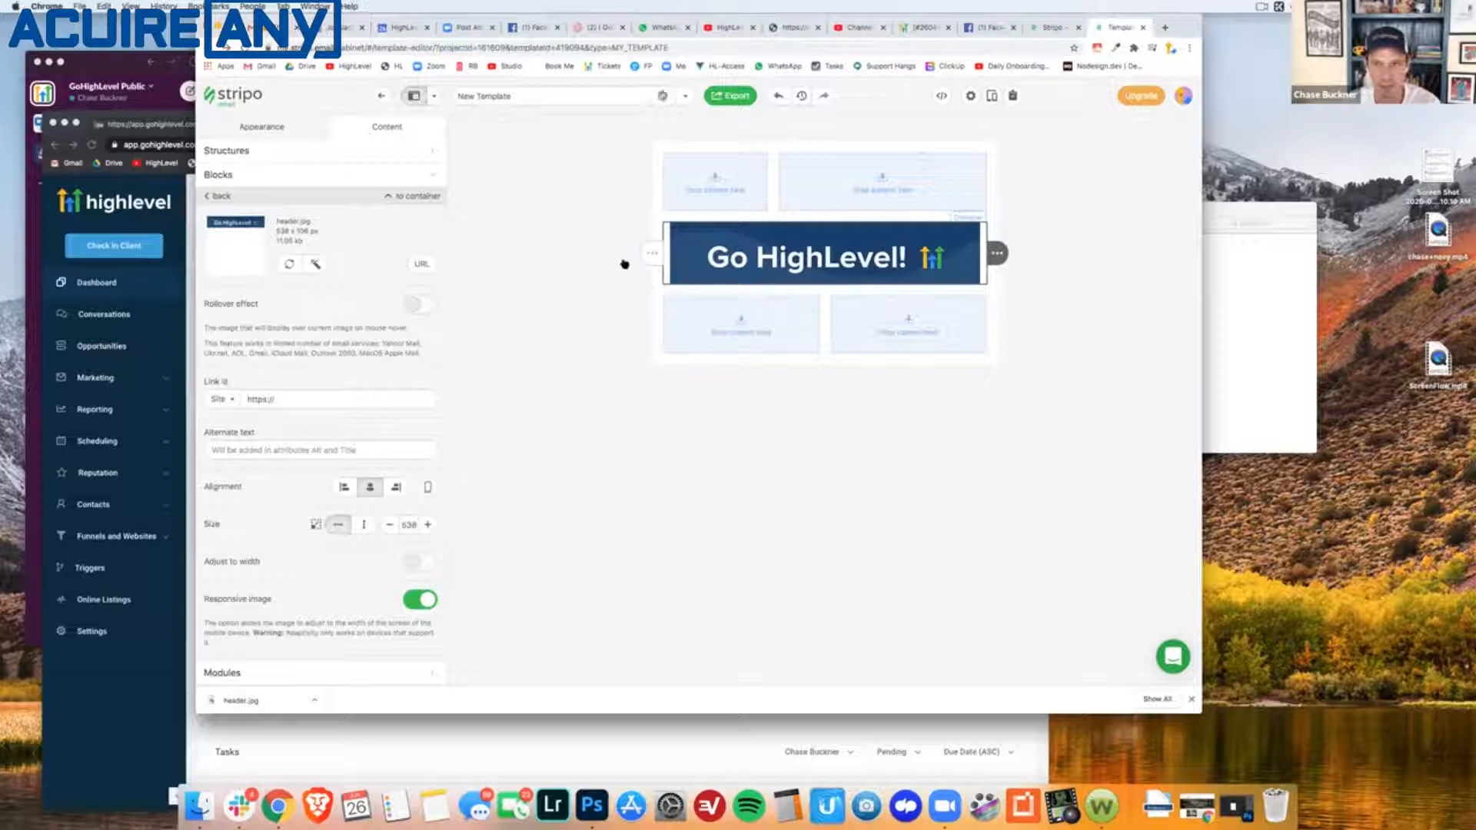
Try to move the header image's structure up into the first row of the template.
drag(637, 186, 910, 252)
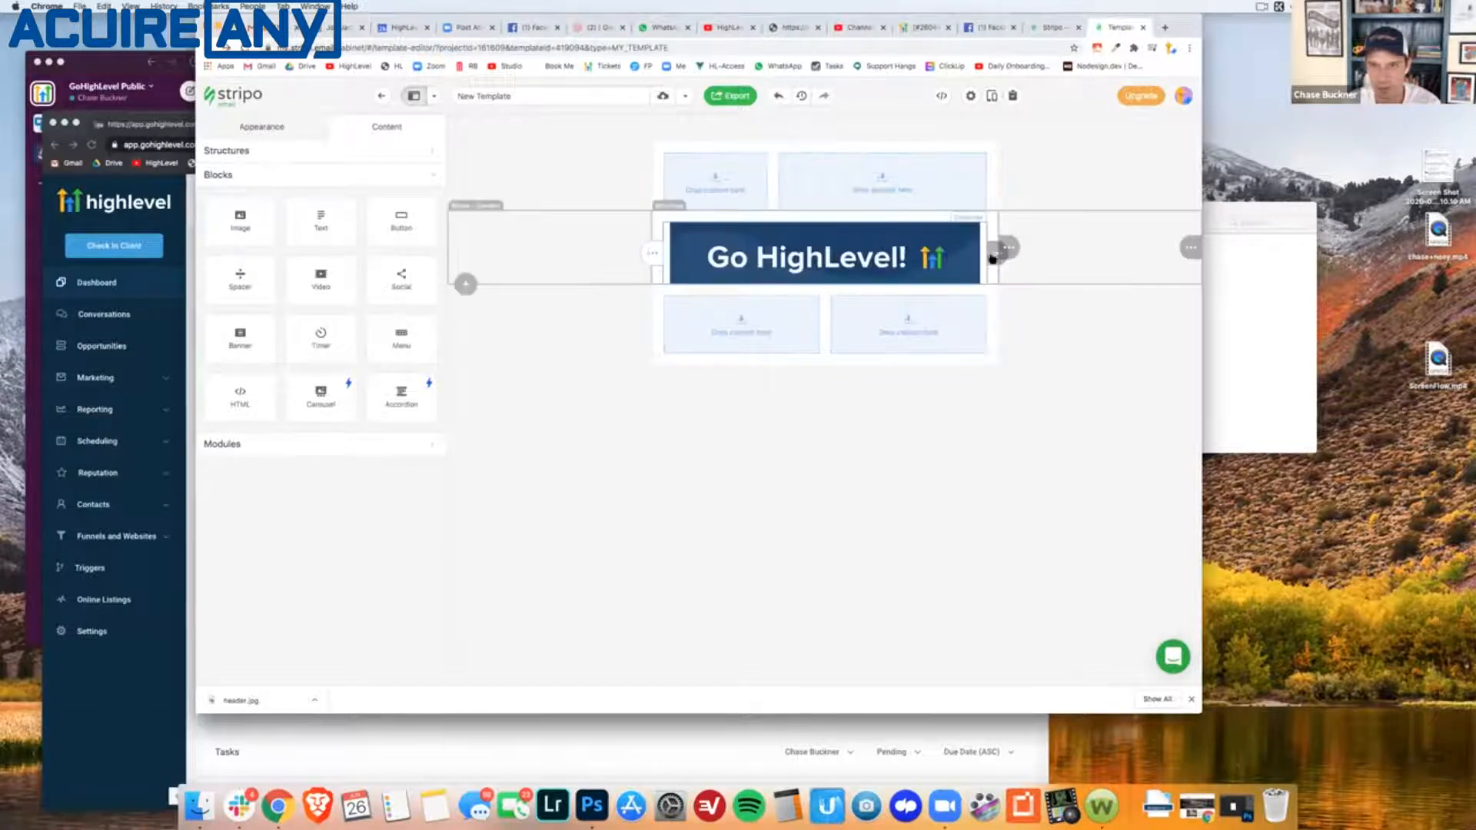
click(991, 223)
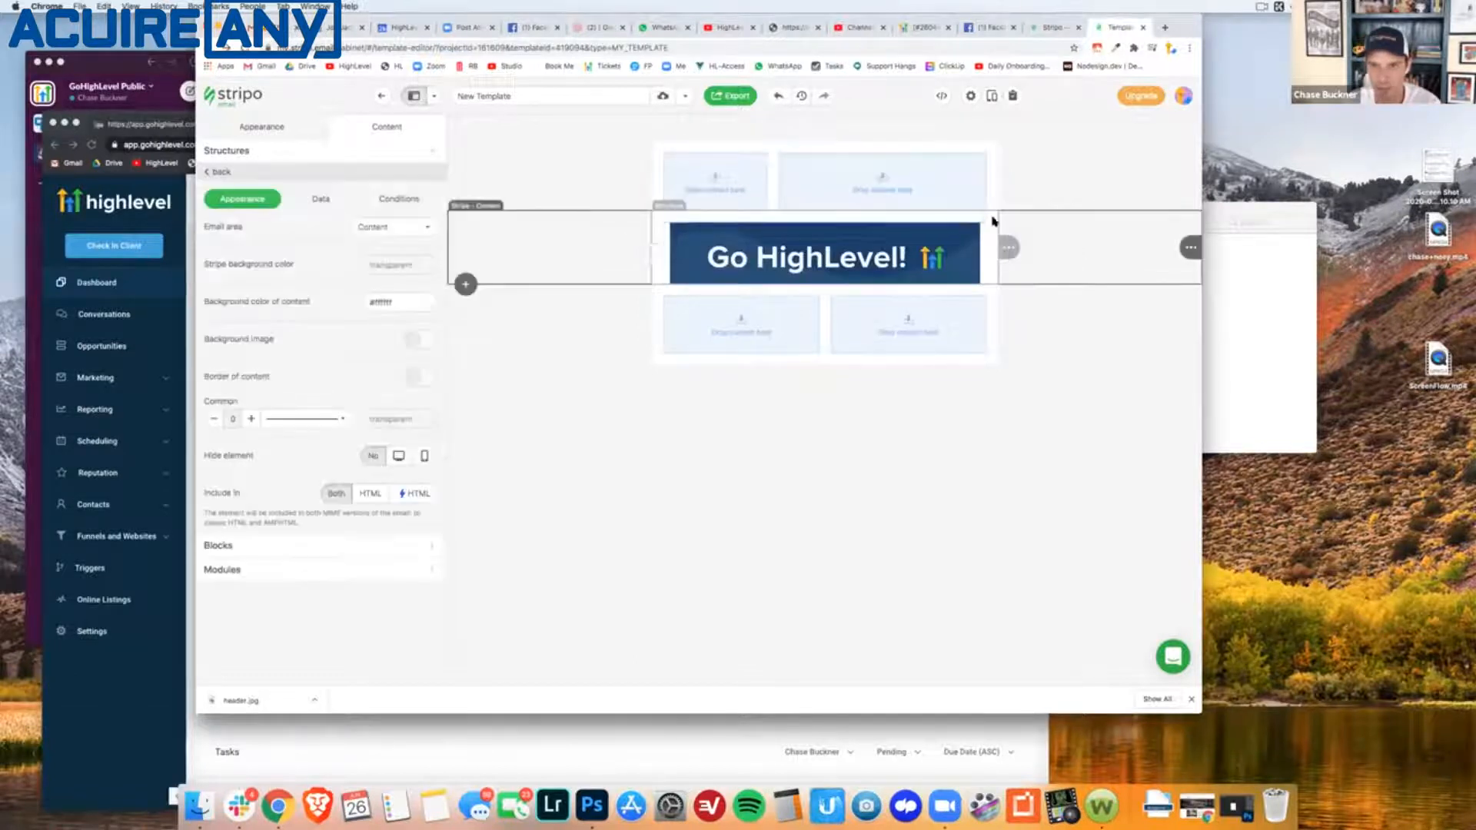
click(976, 230)
click(987, 246)
drag(1000, 253, 759, 172)
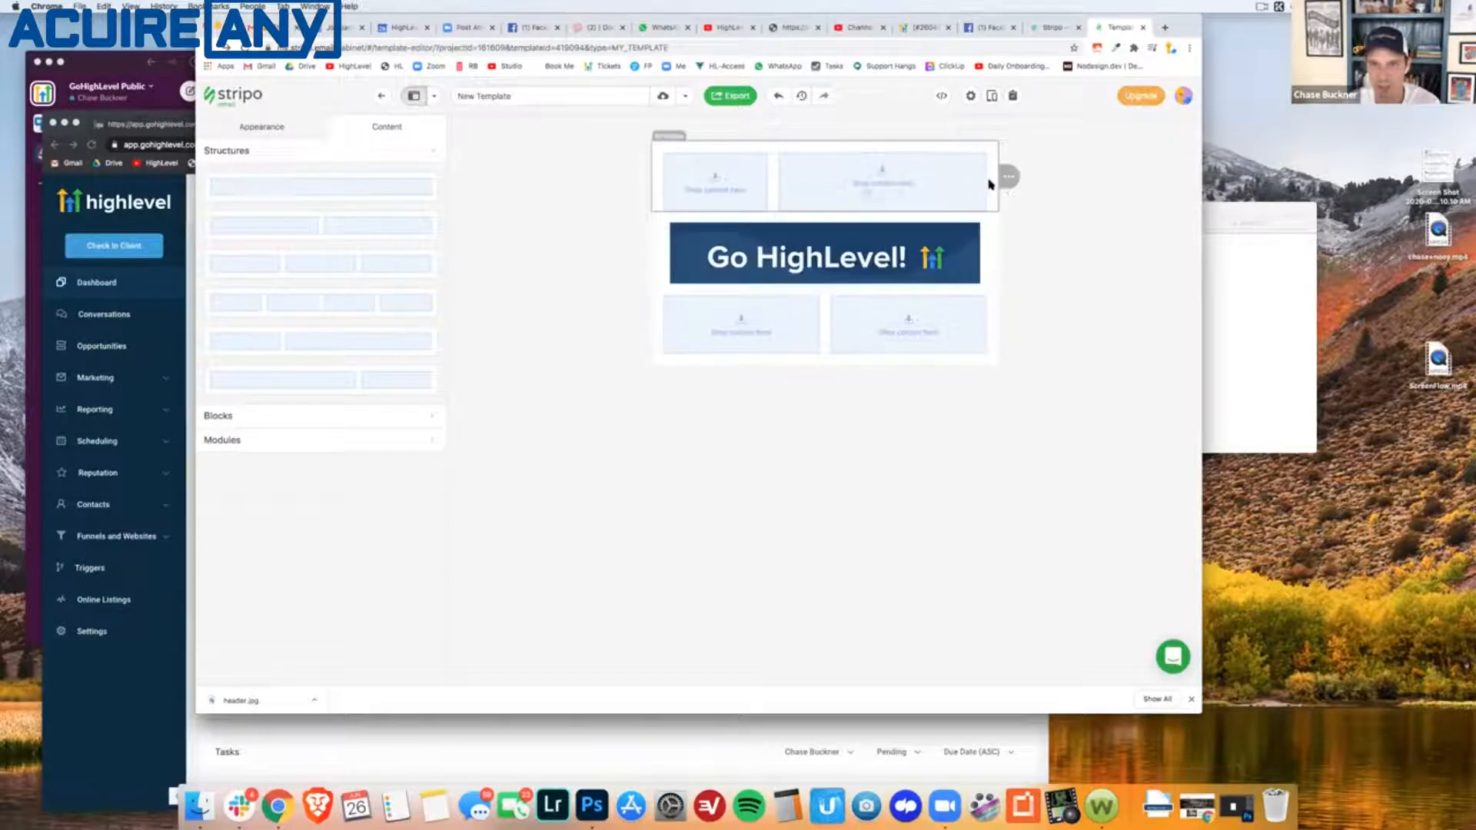
Add a copy of the narrow-and-wide two-column structure below the header image and select the first row's narrow container.
mouse_move(1004, 179)
mouse_move(1032, 176)
mouse_down()
mouse_move(975, 283)
mouse_move(924, 319)
mouse_up()
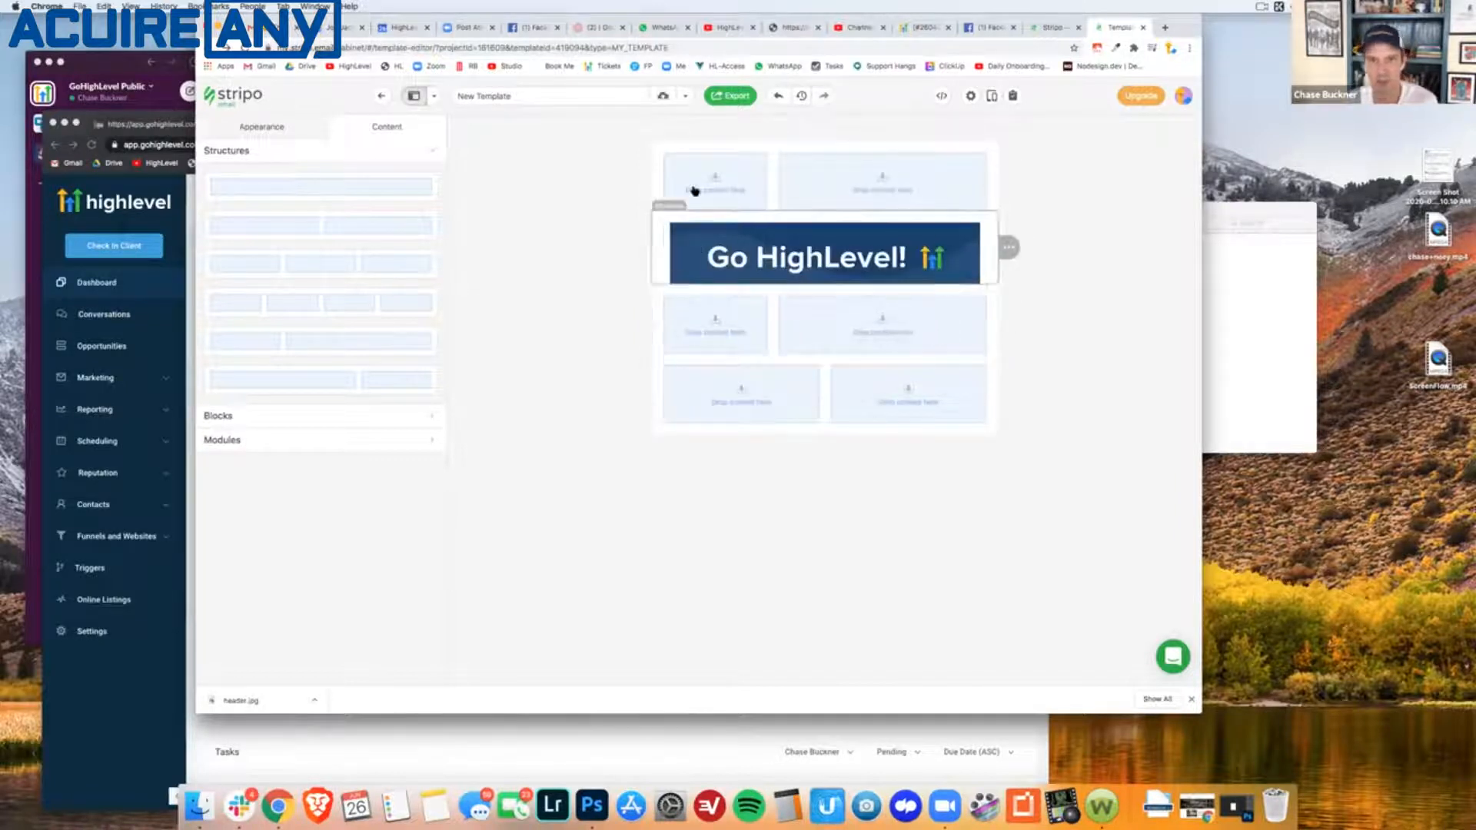
click(719, 179)
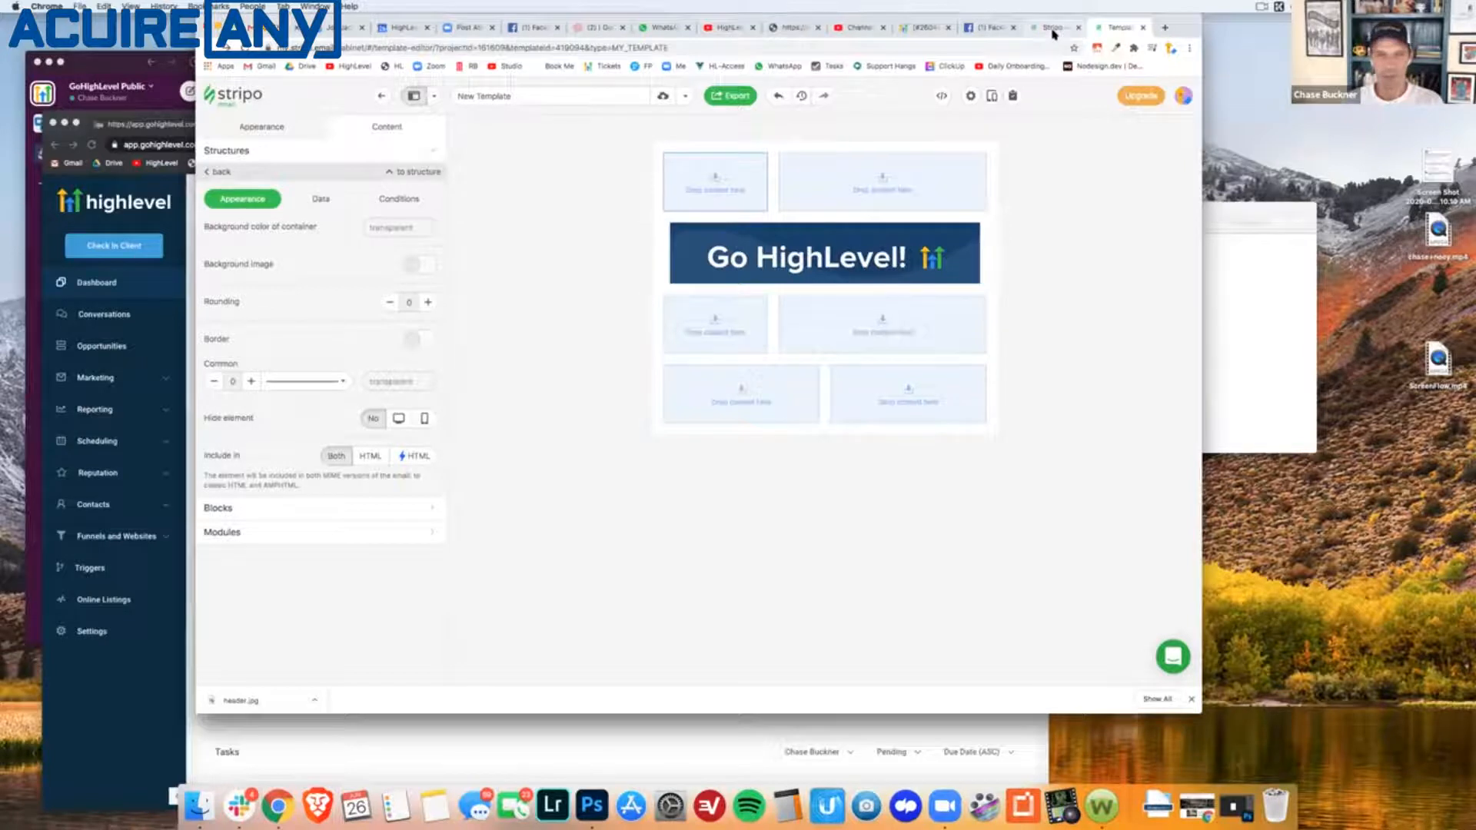
Leave the new template and open the saved Weekly Roundup template to review its content.
click(381, 96)
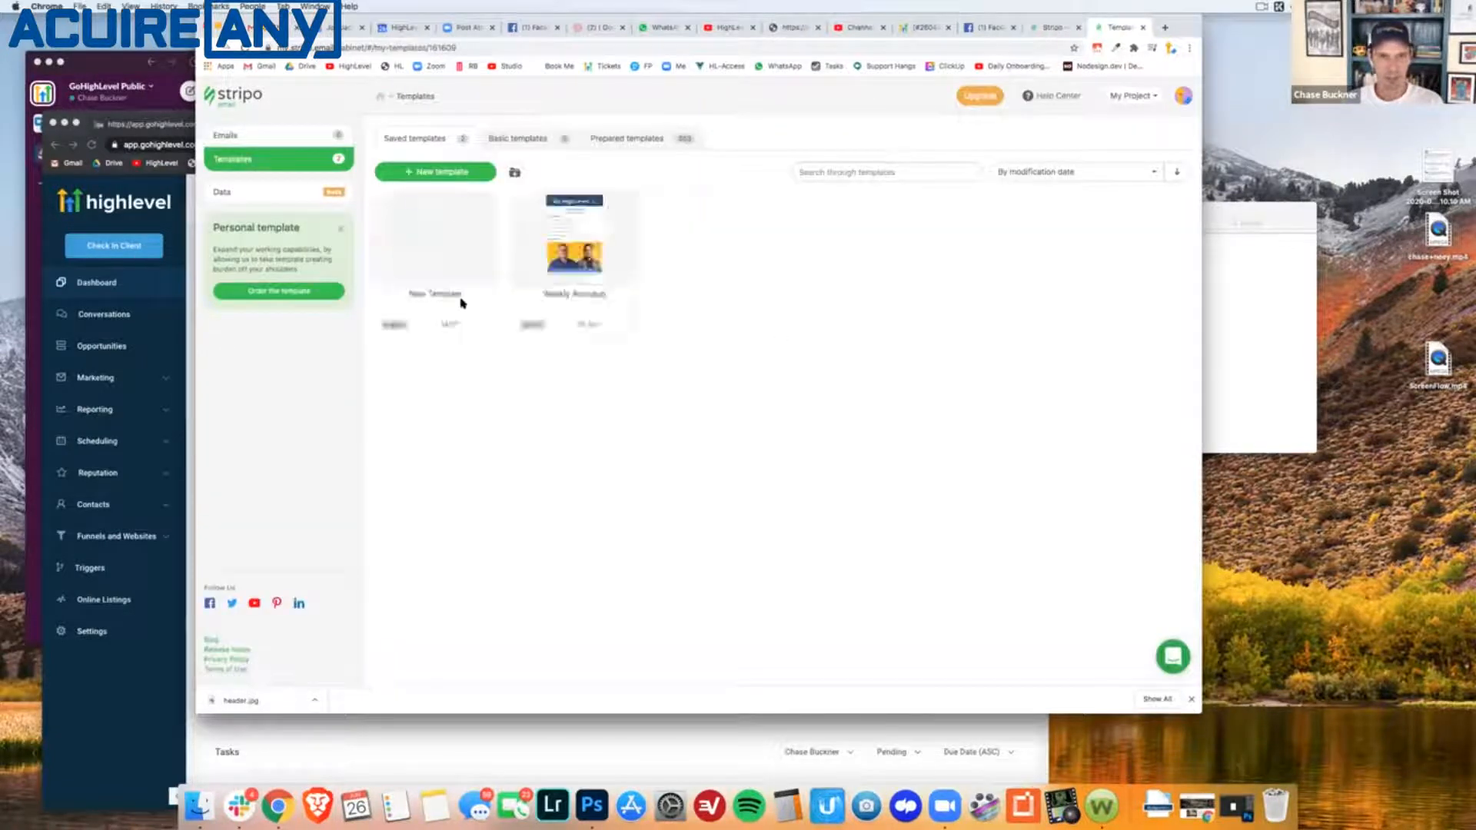
click(580, 240)
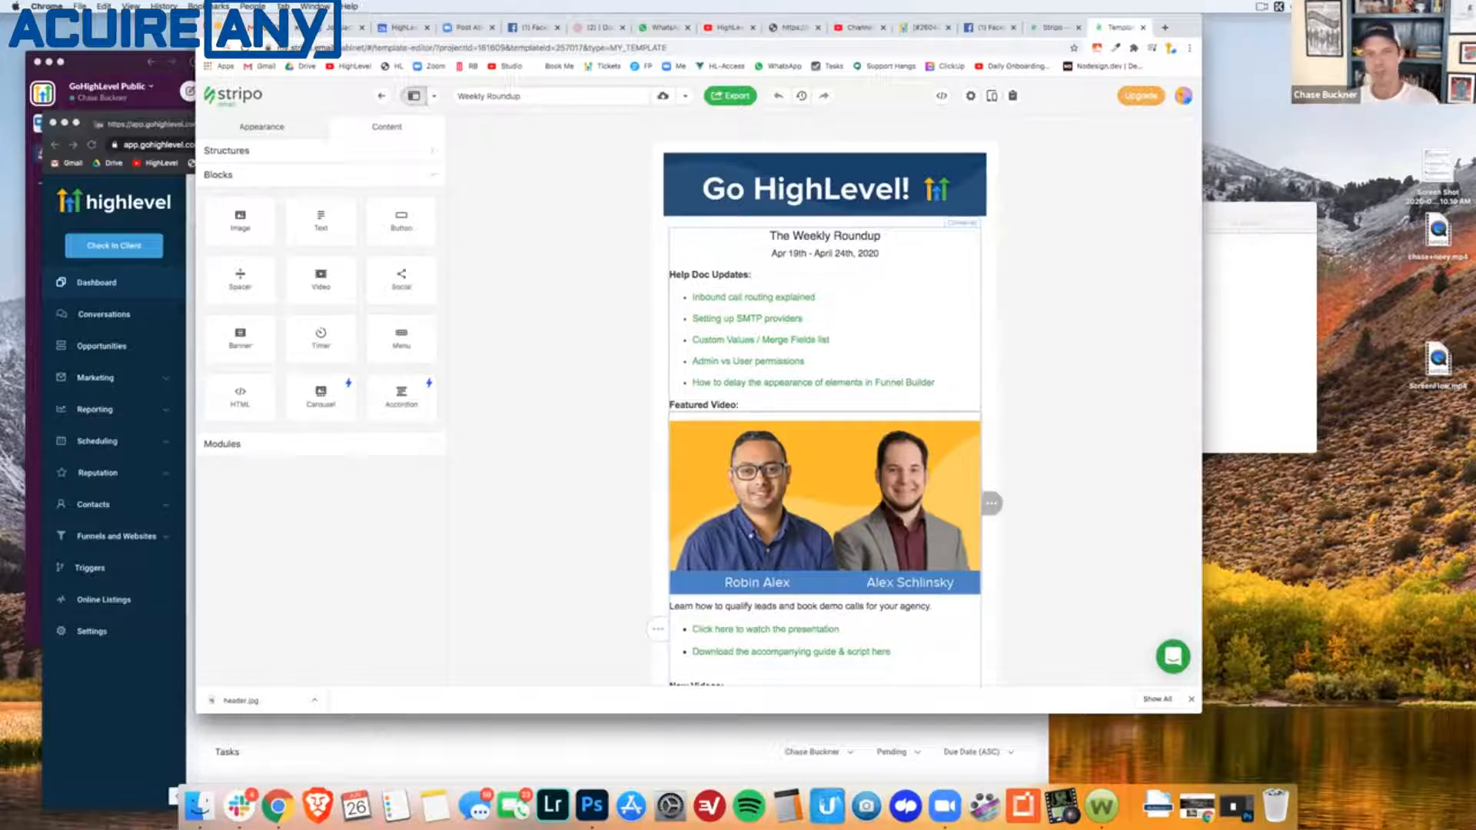
scroll(889, 494, down, 10)
scroll(889, 495, up, 10)
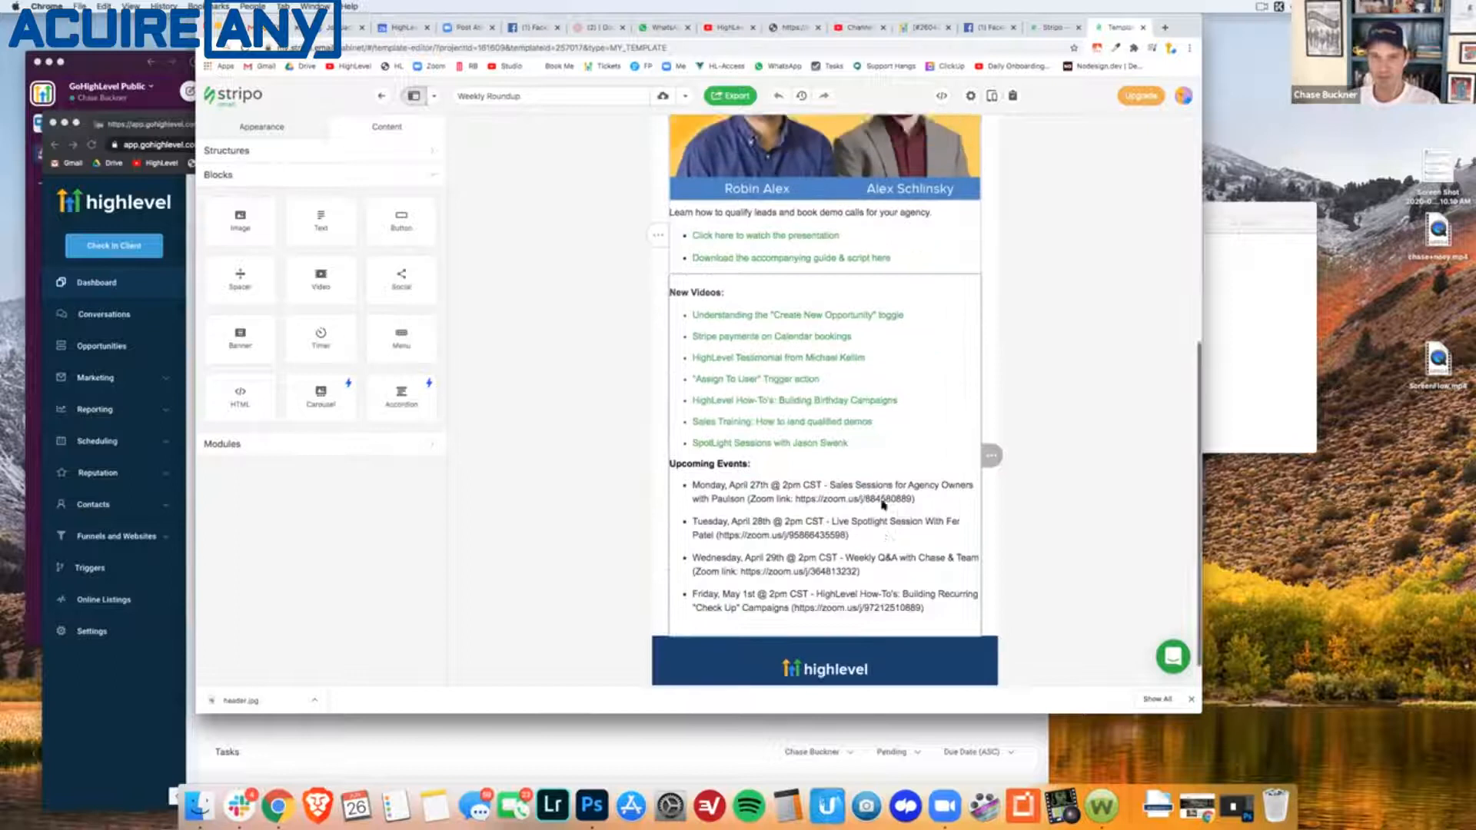
Export the Weekly Roundup template as a downloaded HTML file.
click(717, 96)
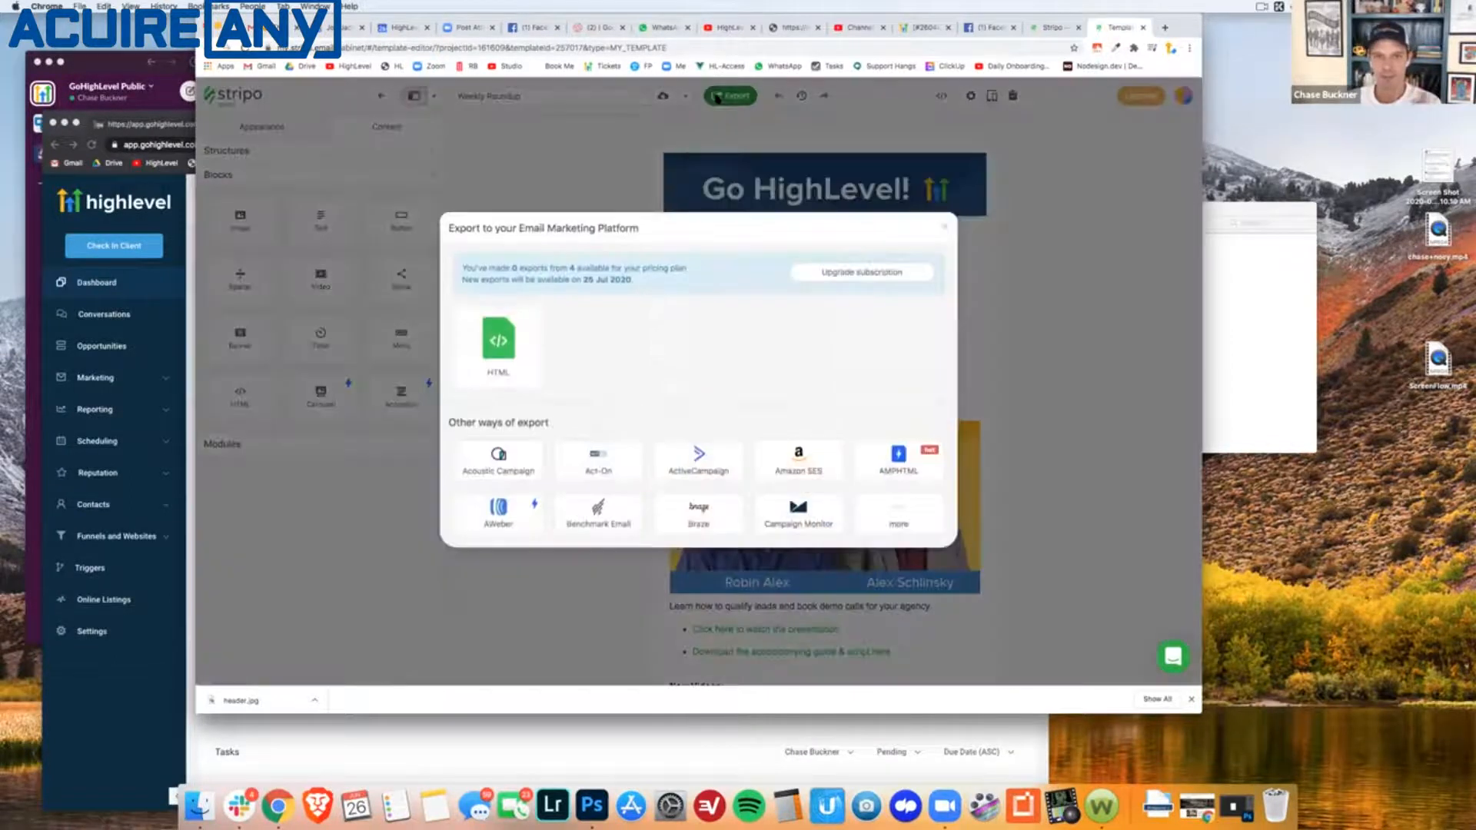
click(481, 381)
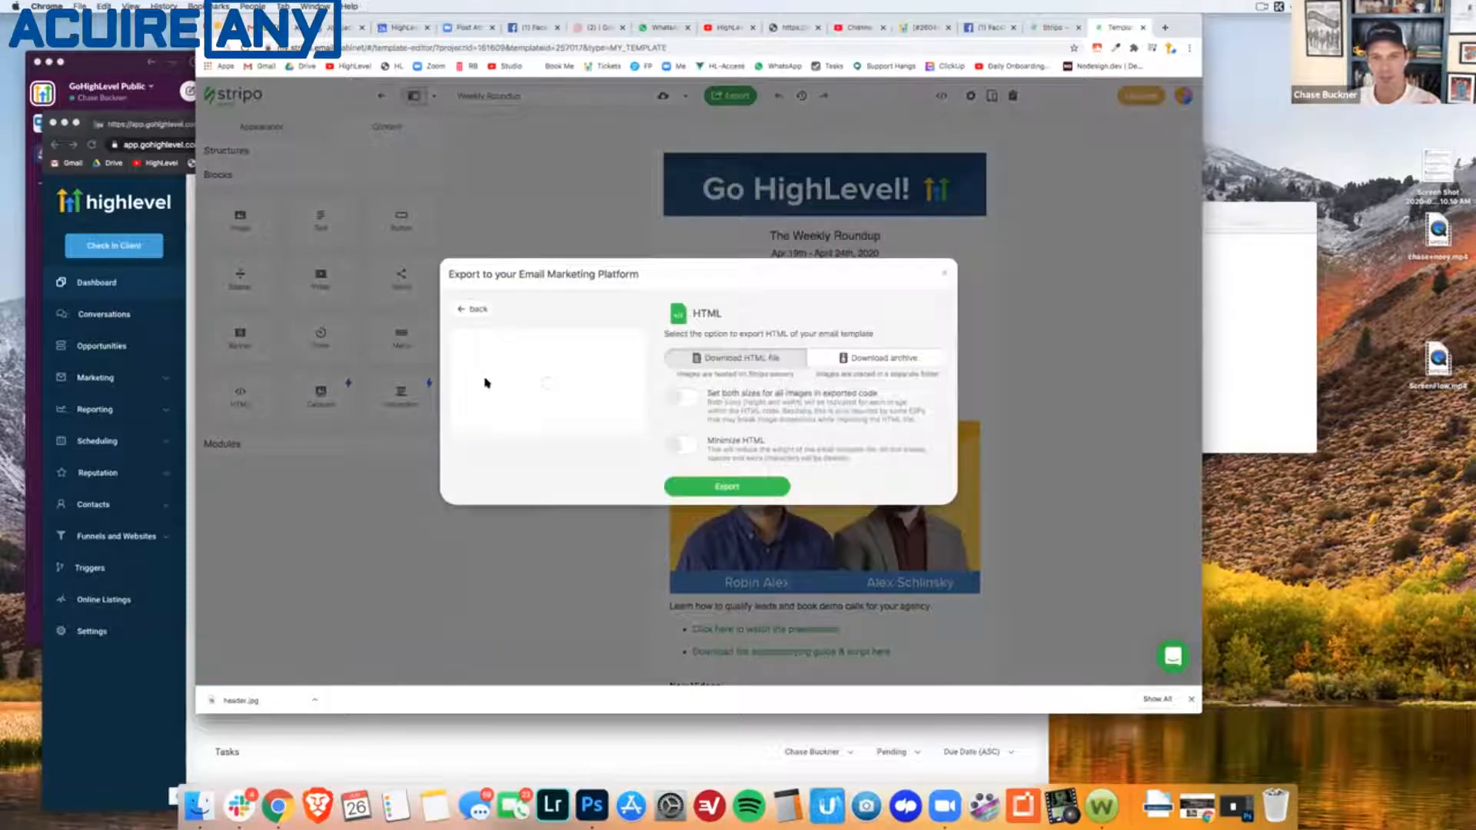
click(750, 484)
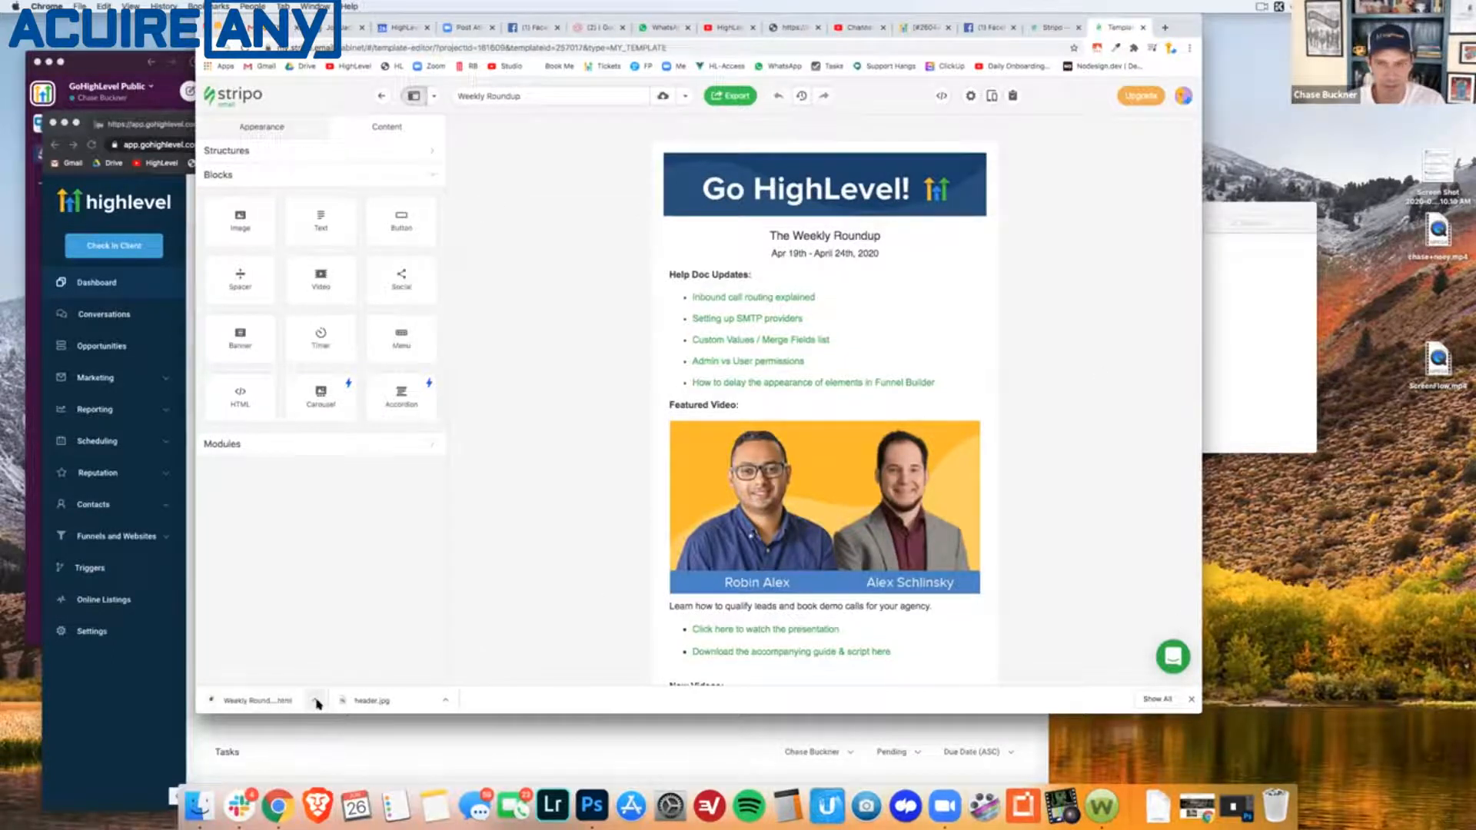
Open the exported Weekly Roundup.html from the Downloads folder in the browser to check its rendering, and close that page.
click(1276, 316)
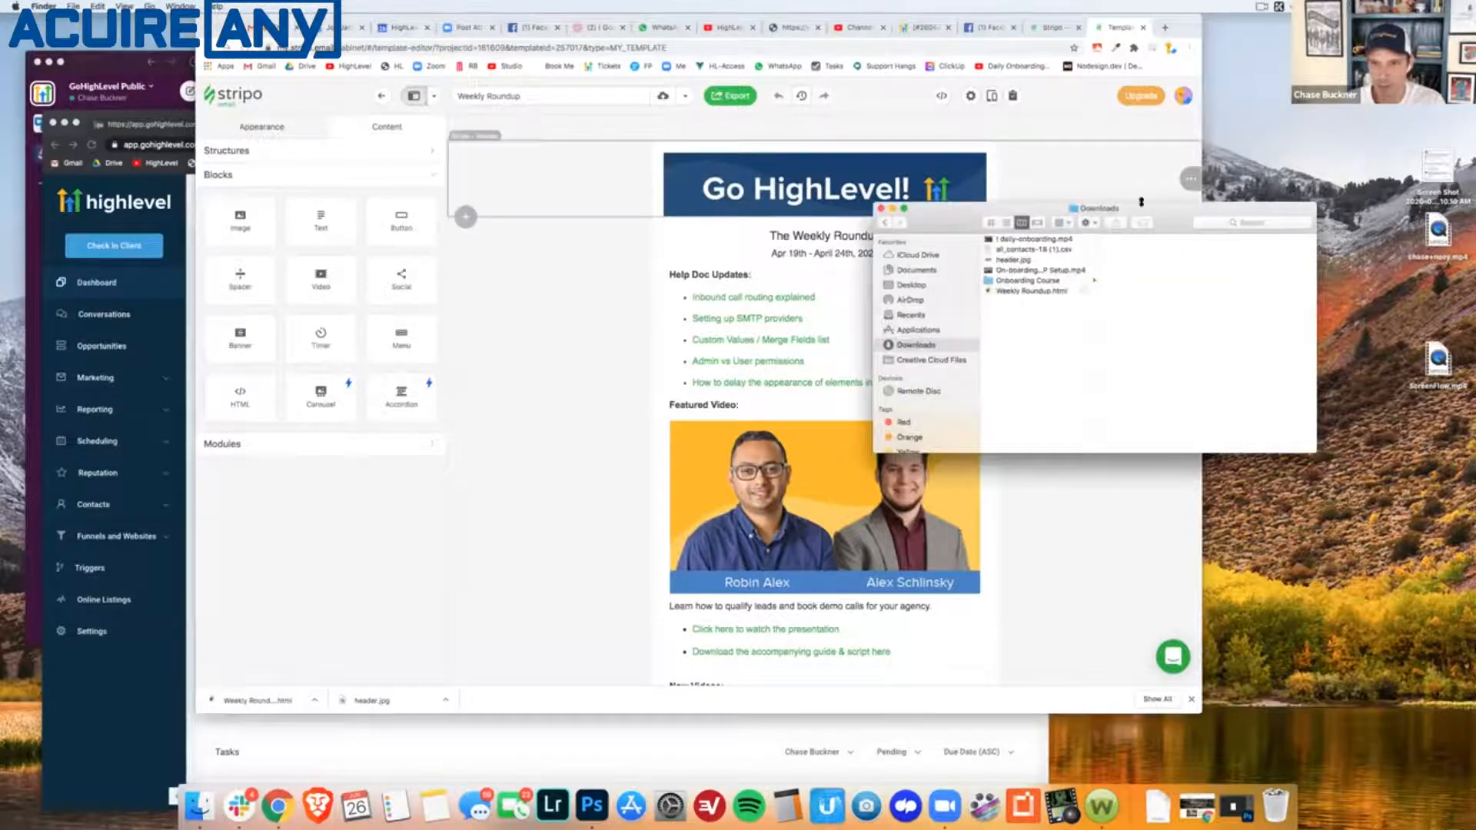
drag(1003, 209, 837, 209)
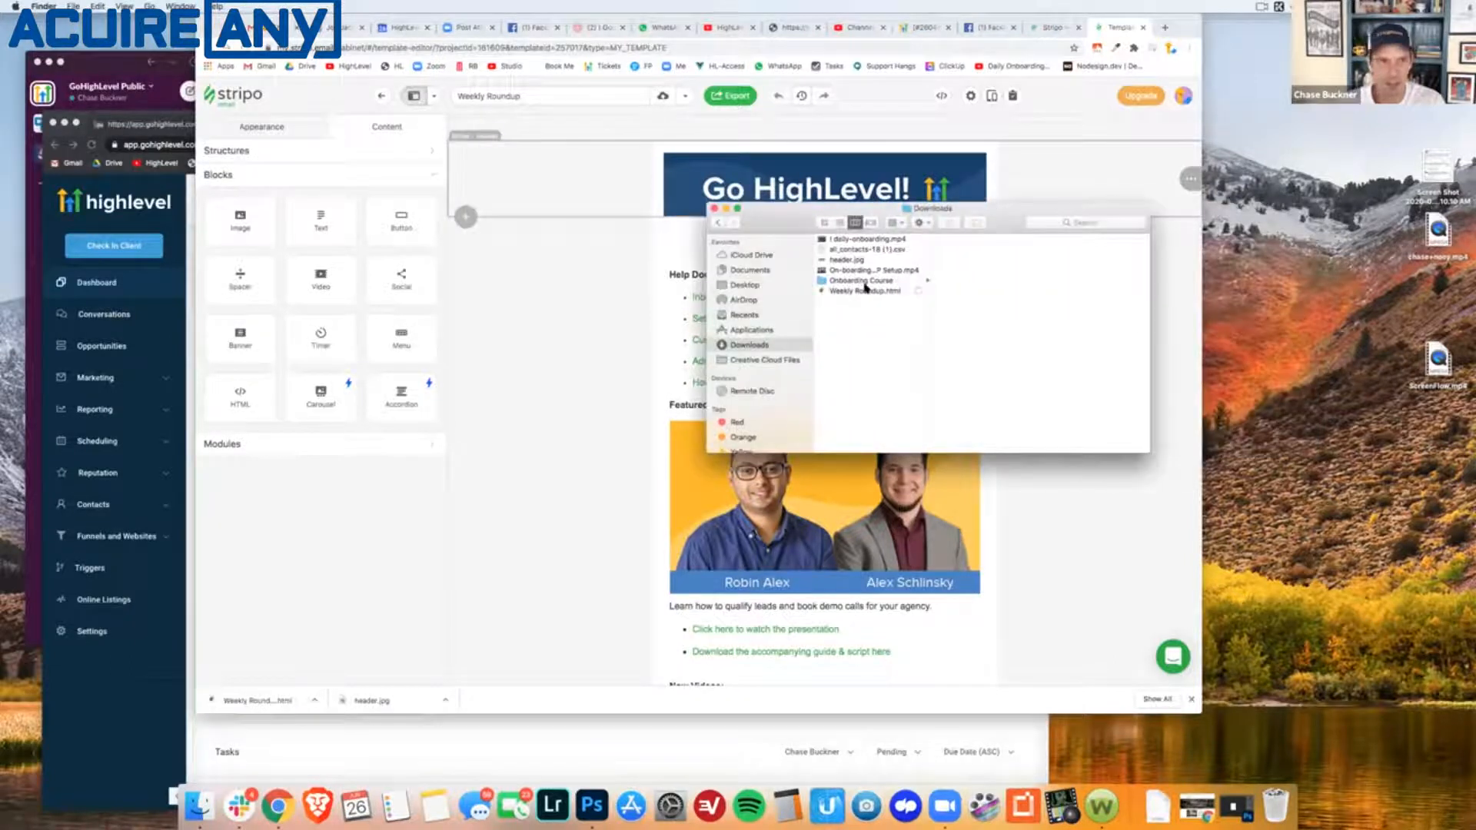
click(584, 422)
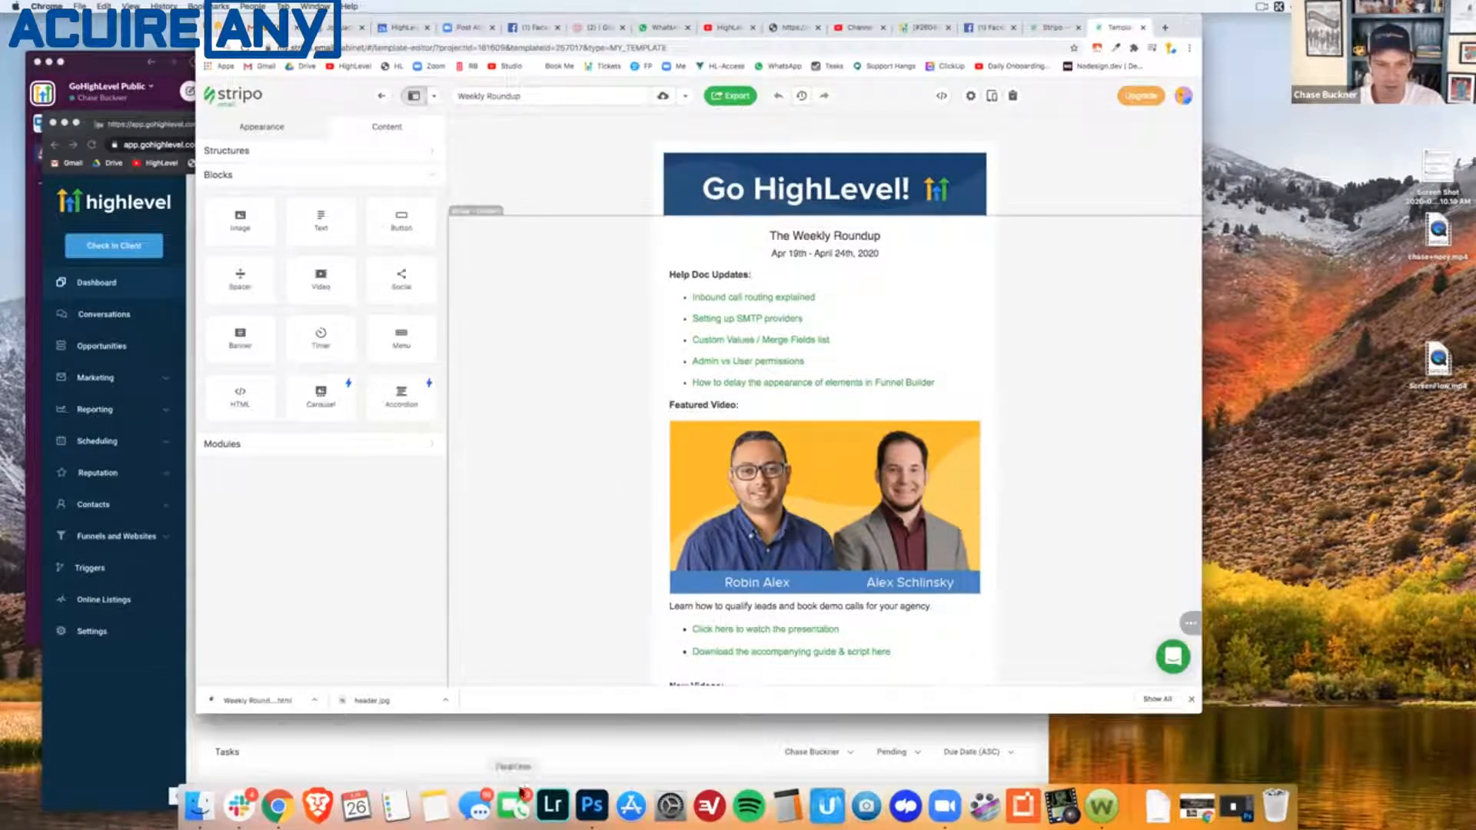
click(199, 805)
double_click(885, 290)
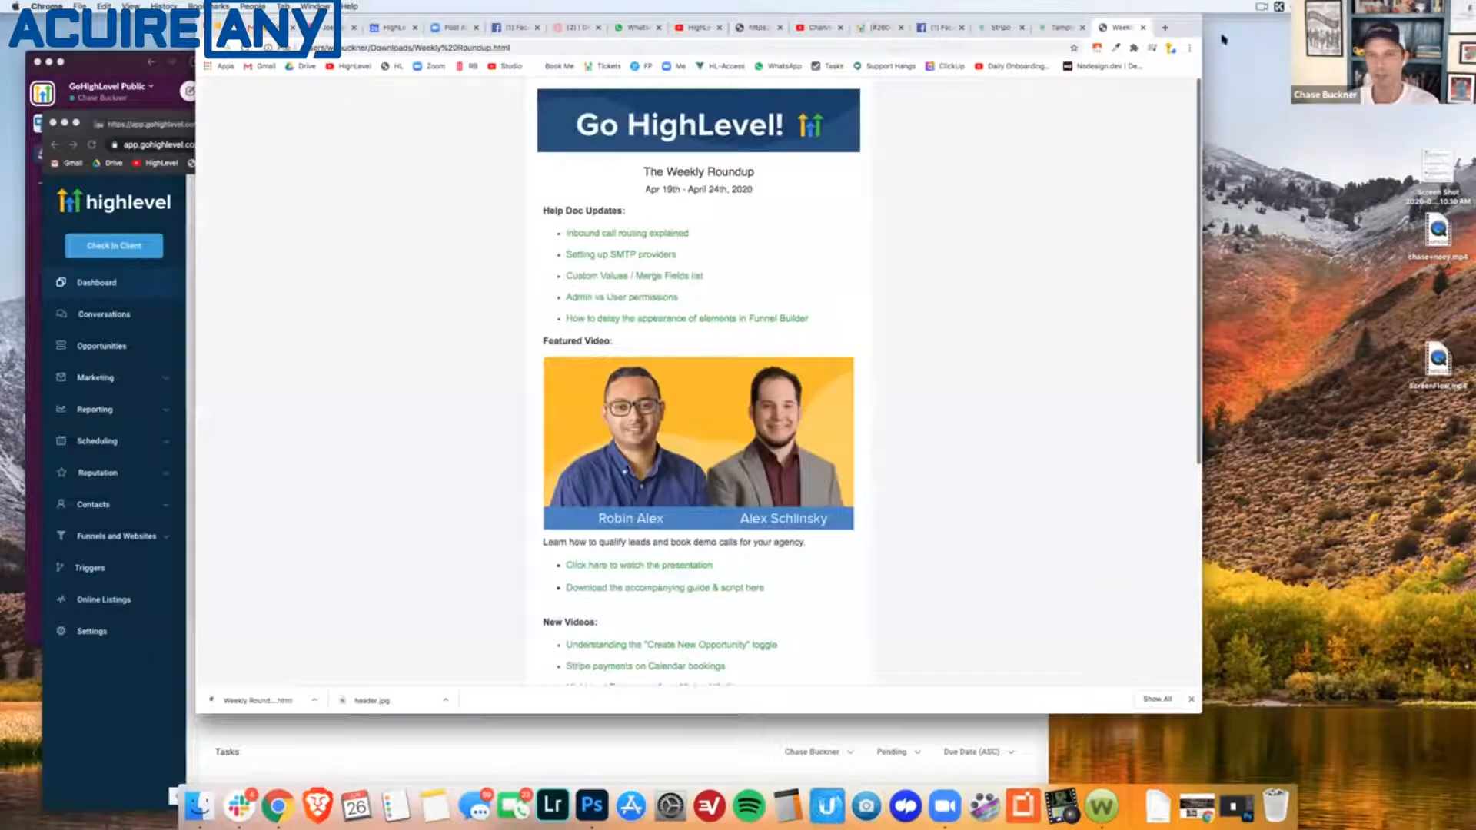
click(1144, 29)
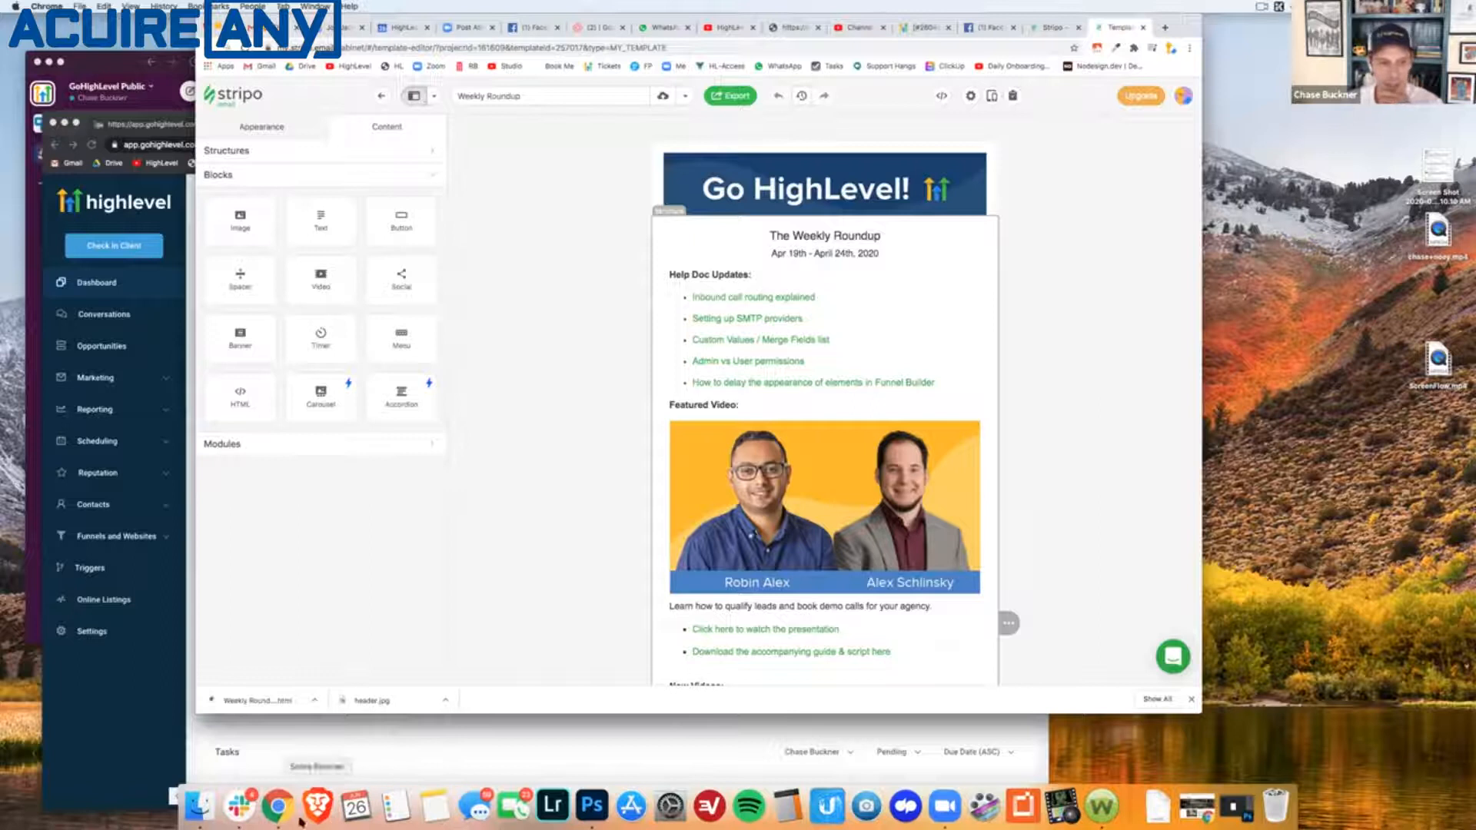
Open Weekly Roundup.html from the Downloads folder in TextEdit and select all of its HTML code for copying.
click(198, 803)
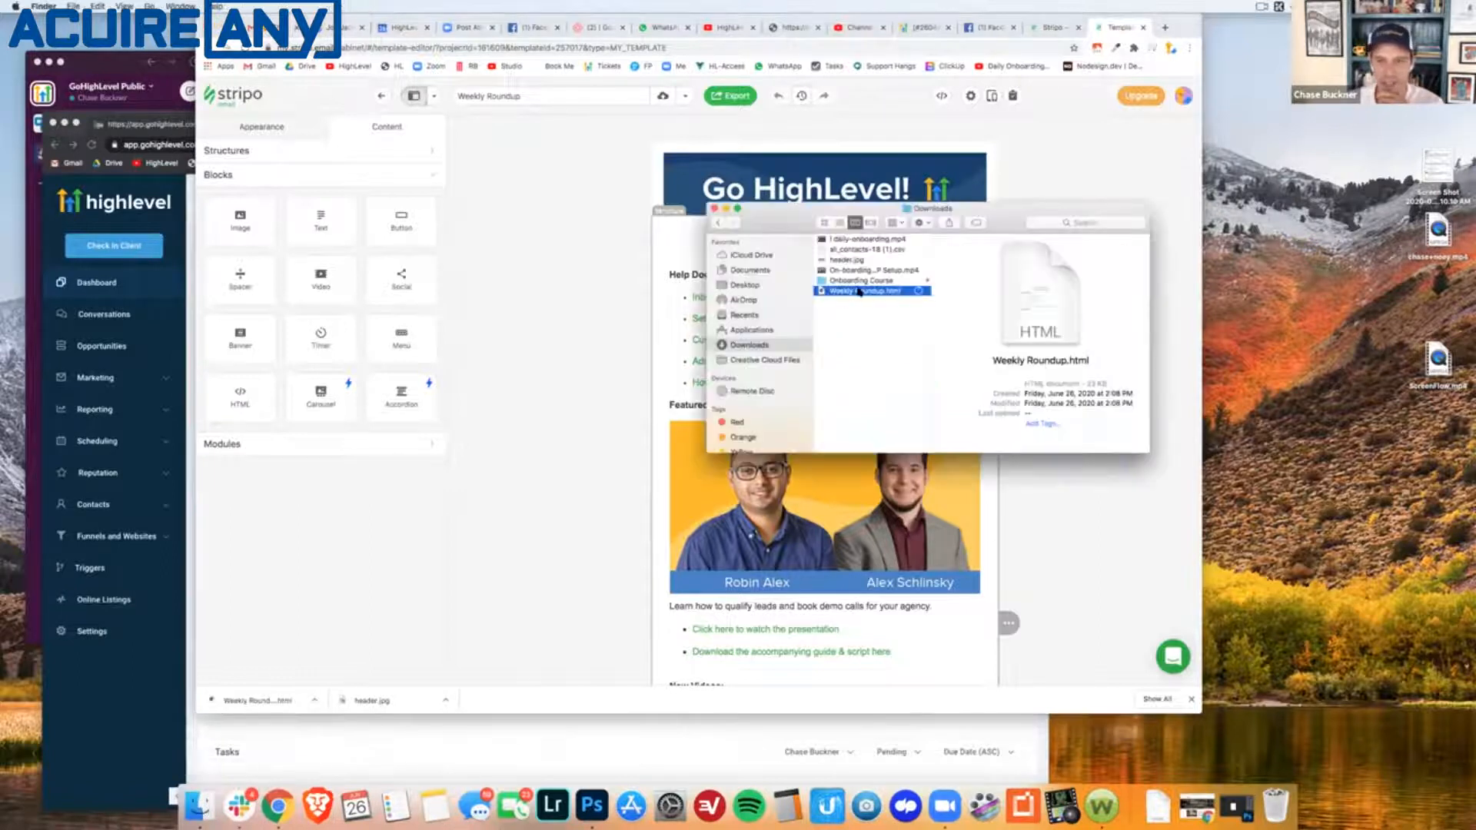
click(858, 292)
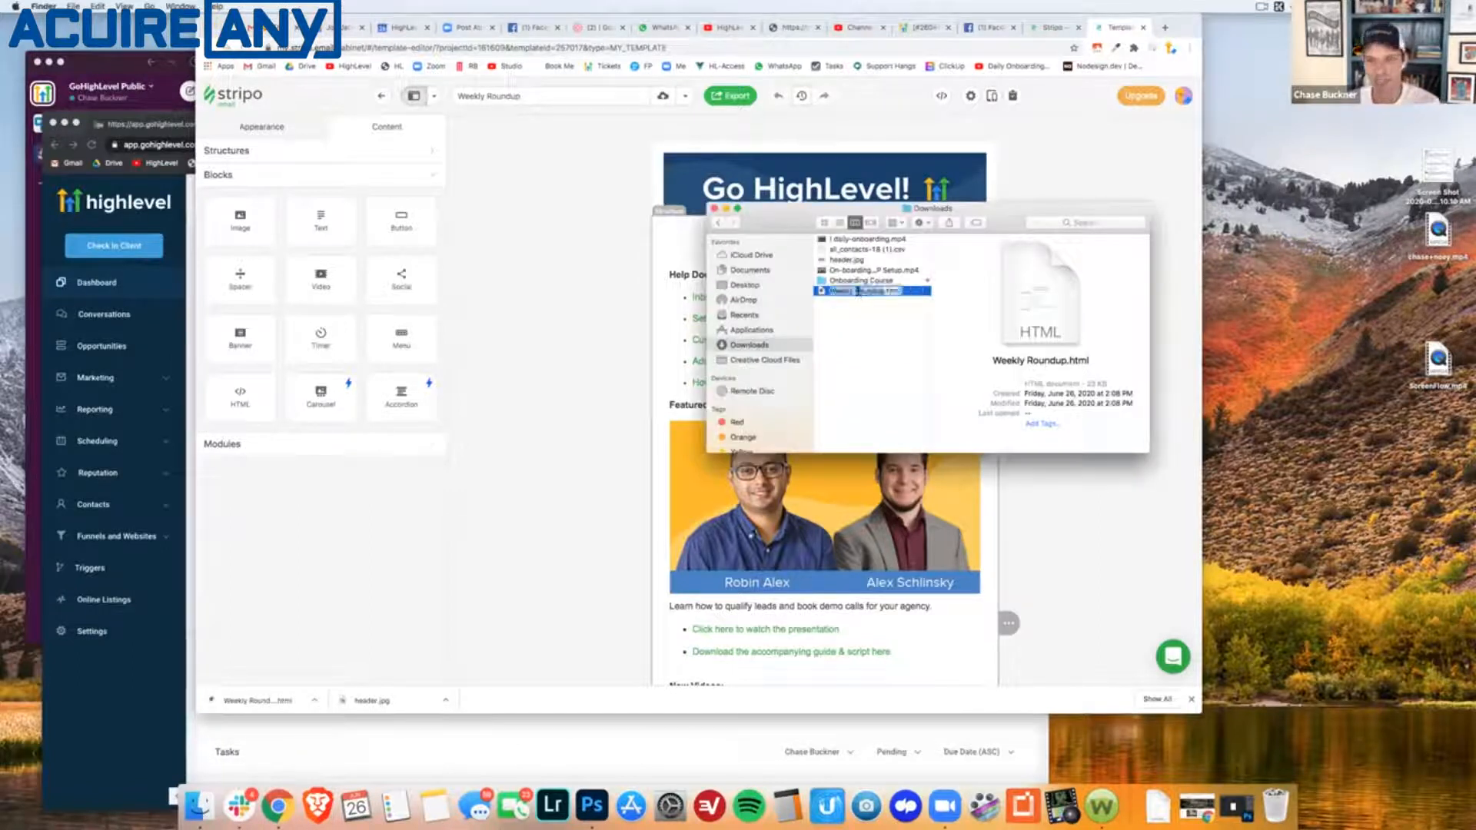
click(855, 308)
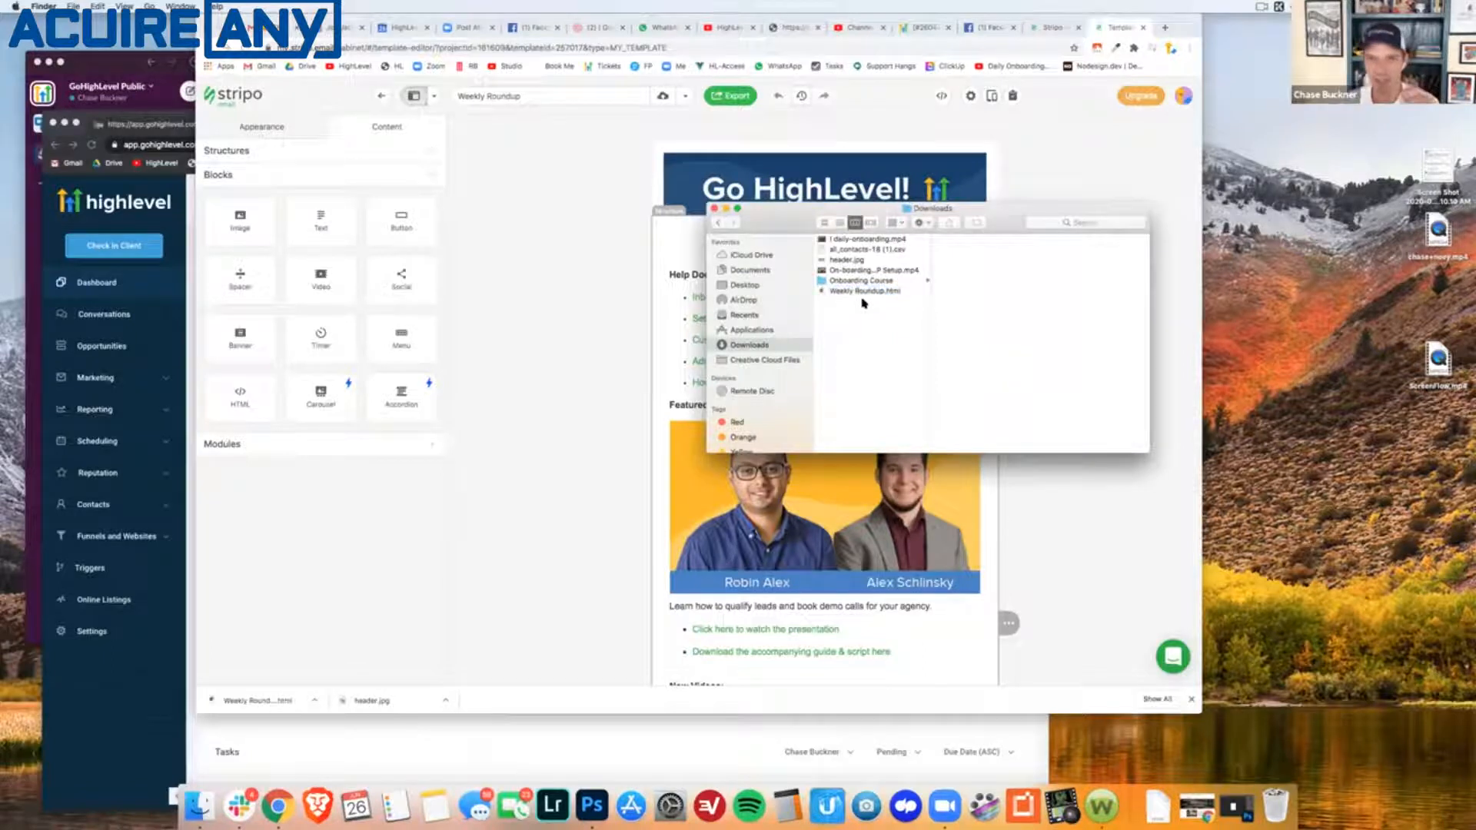
click(860, 292)
right_click(861, 296)
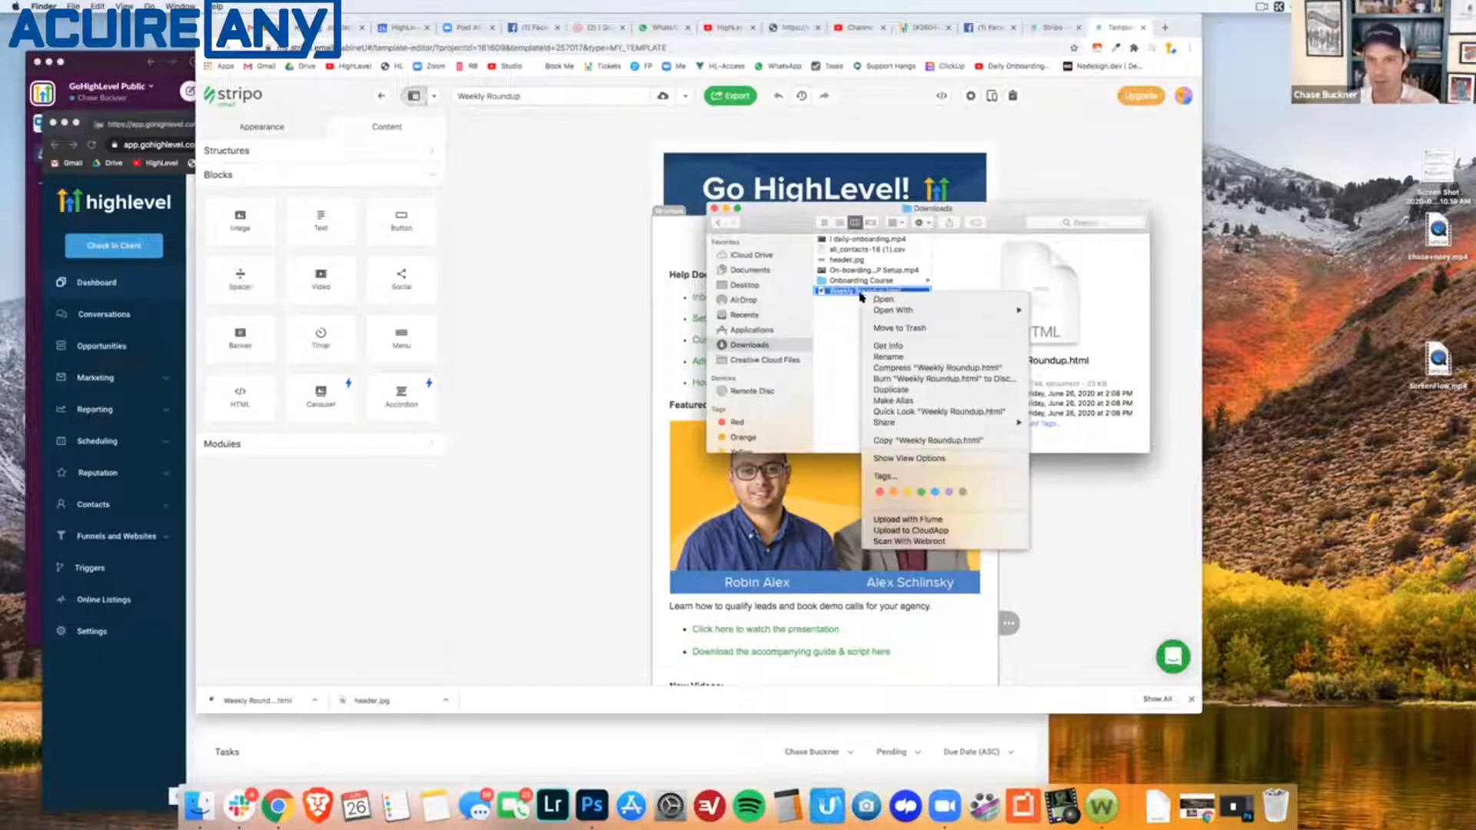
mouse_move(892, 312)
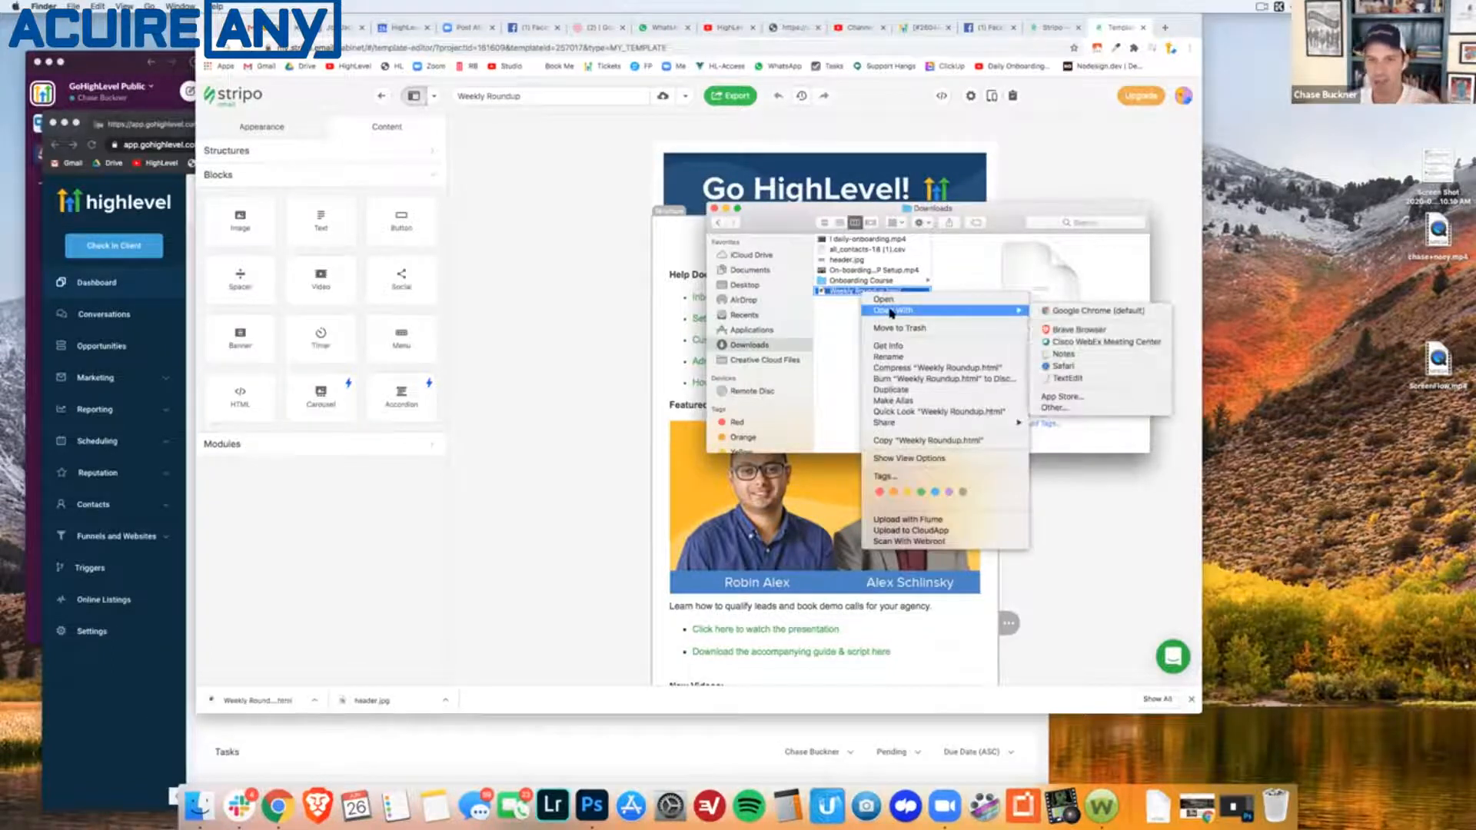
click(1067, 378)
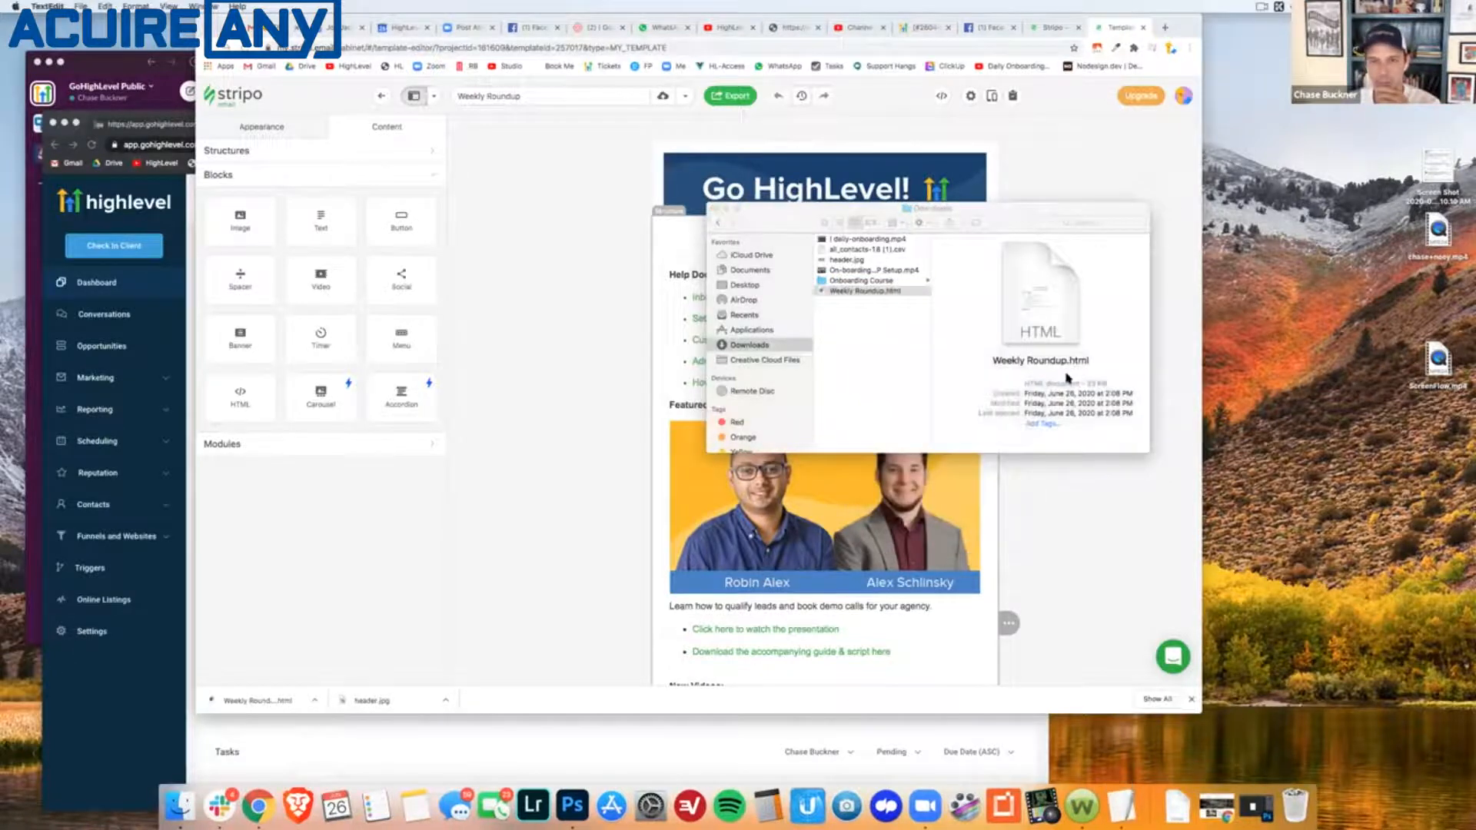
drag(542, 294, 582, 419)
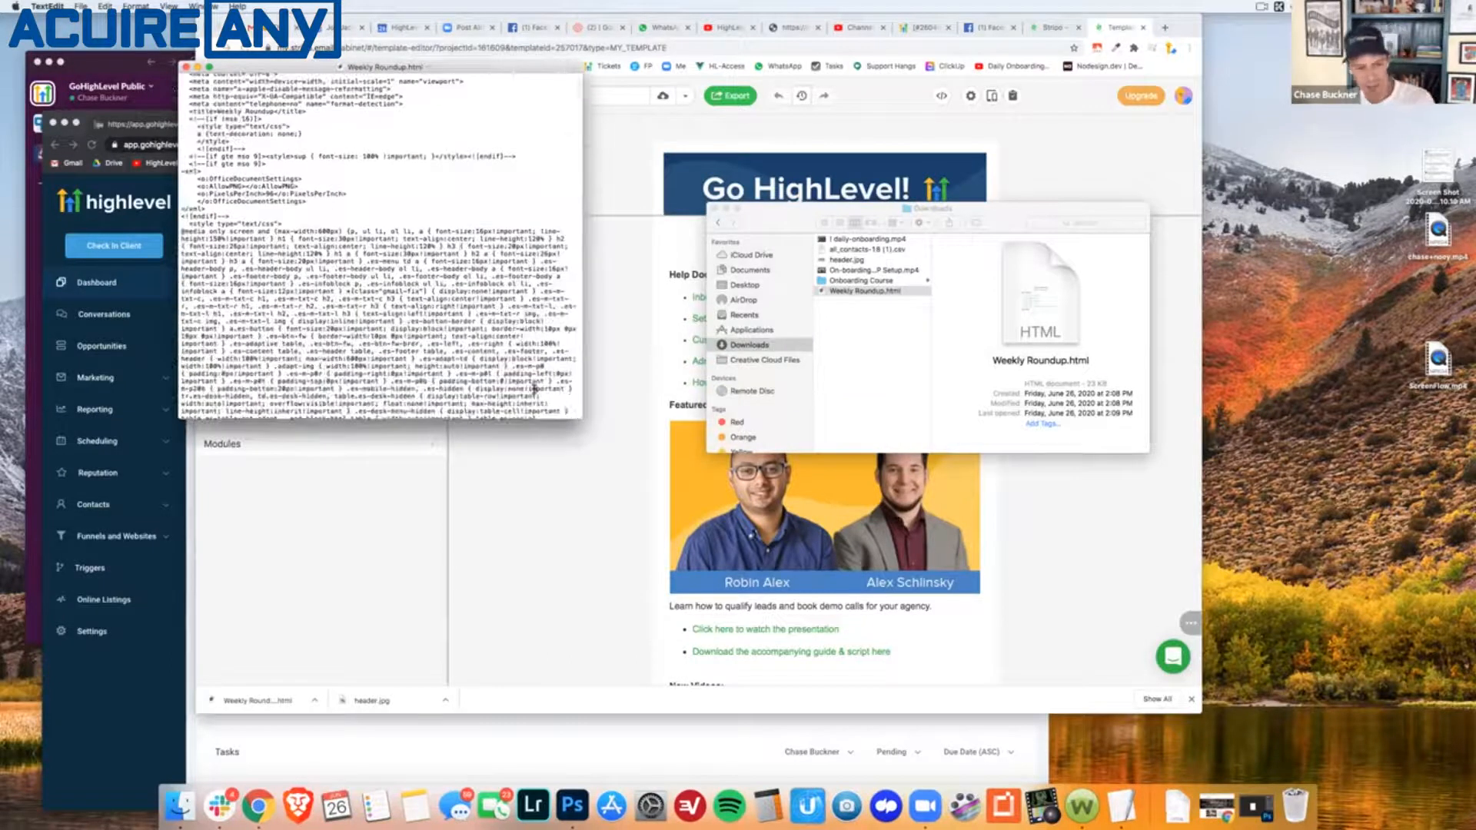
key(super+a)
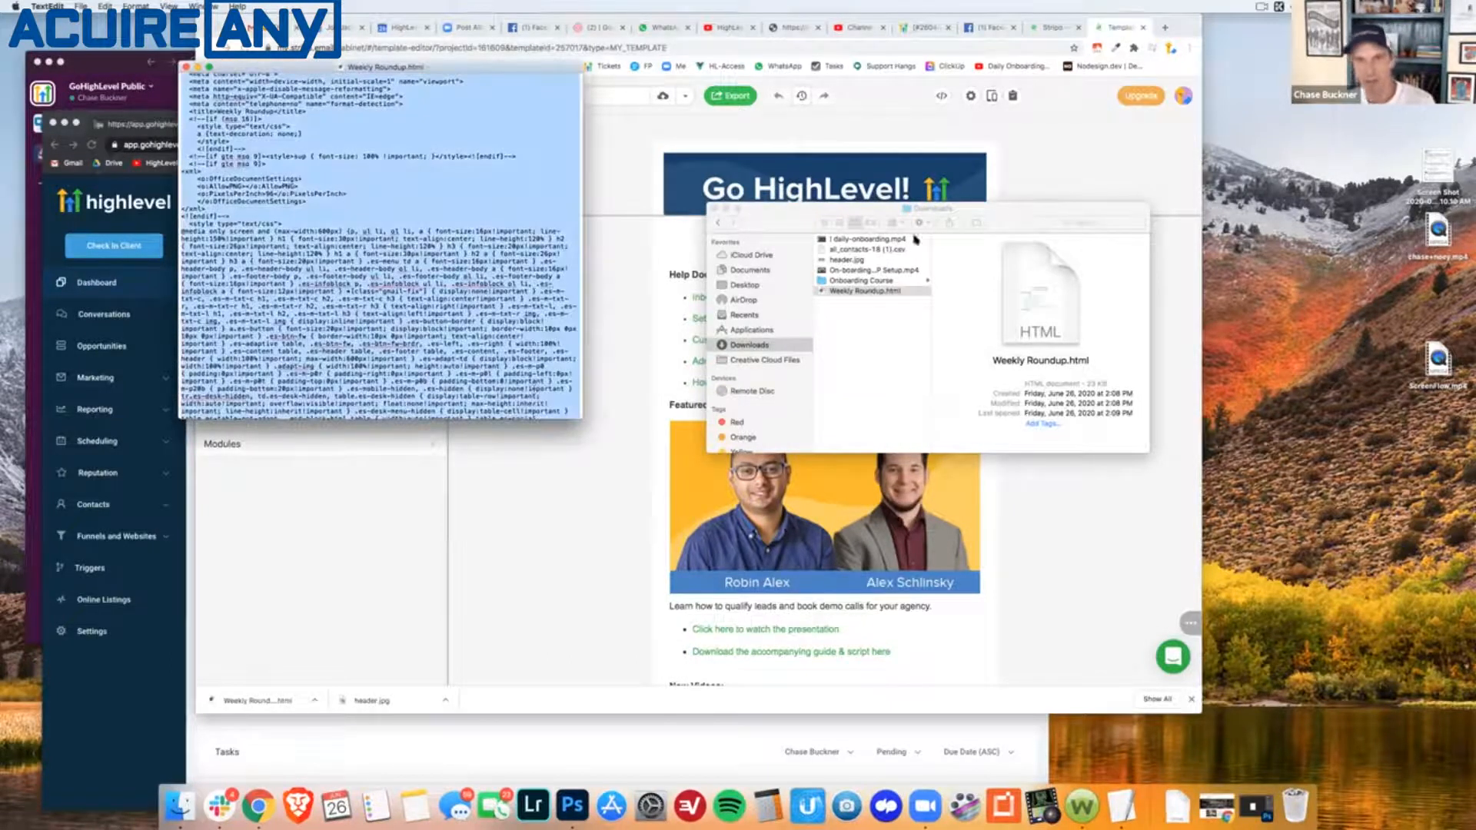
Switch to the incognito browser window showing the HighLevel dashboard and reposition it for a larger view.
click(1074, 186)
click(918, 32)
drag(918, 32, 1099, 31)
click(1045, 29)
click(1164, 27)
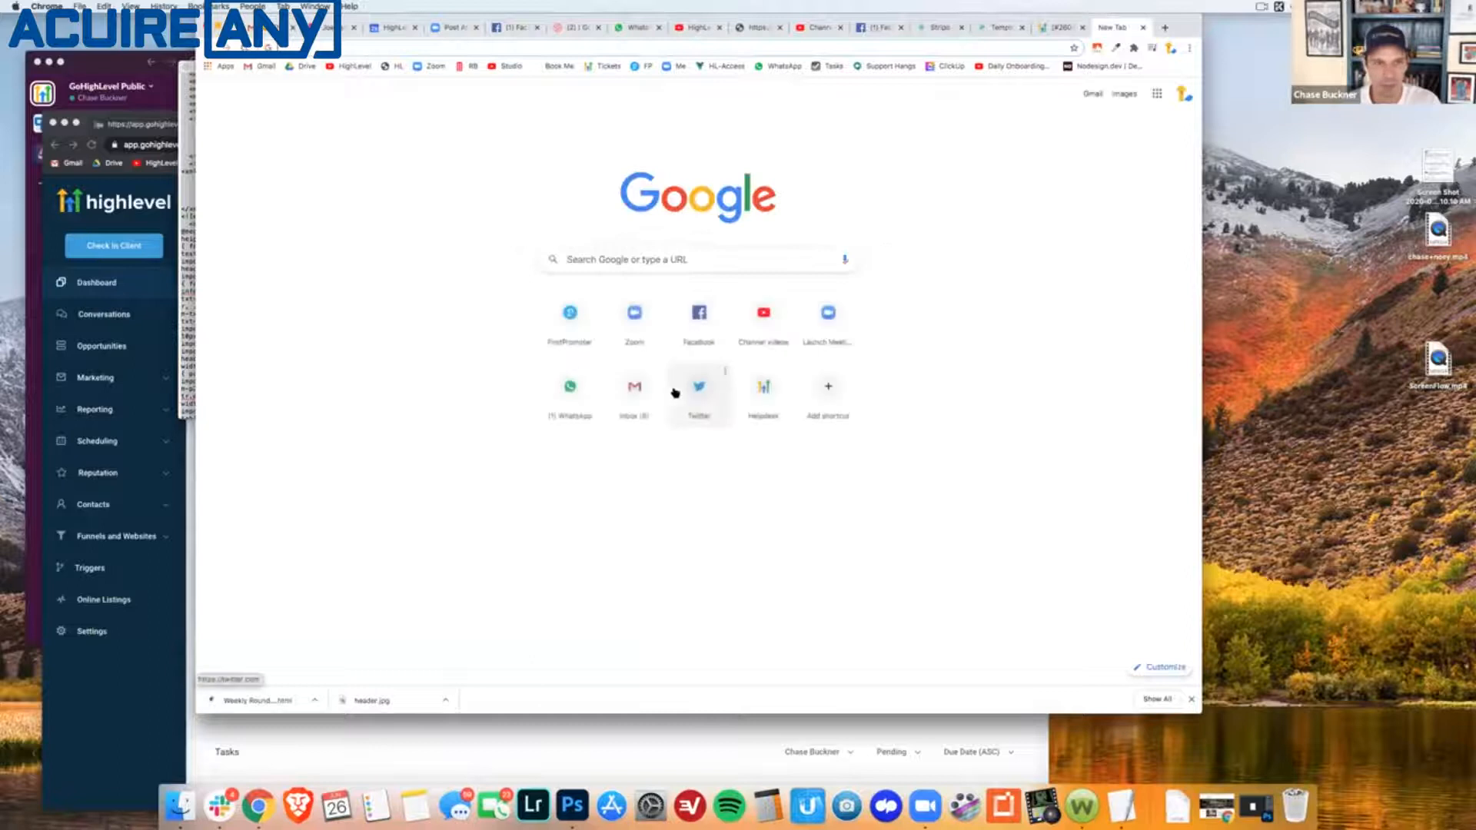
key(ctrl+Up)
click(608, 525)
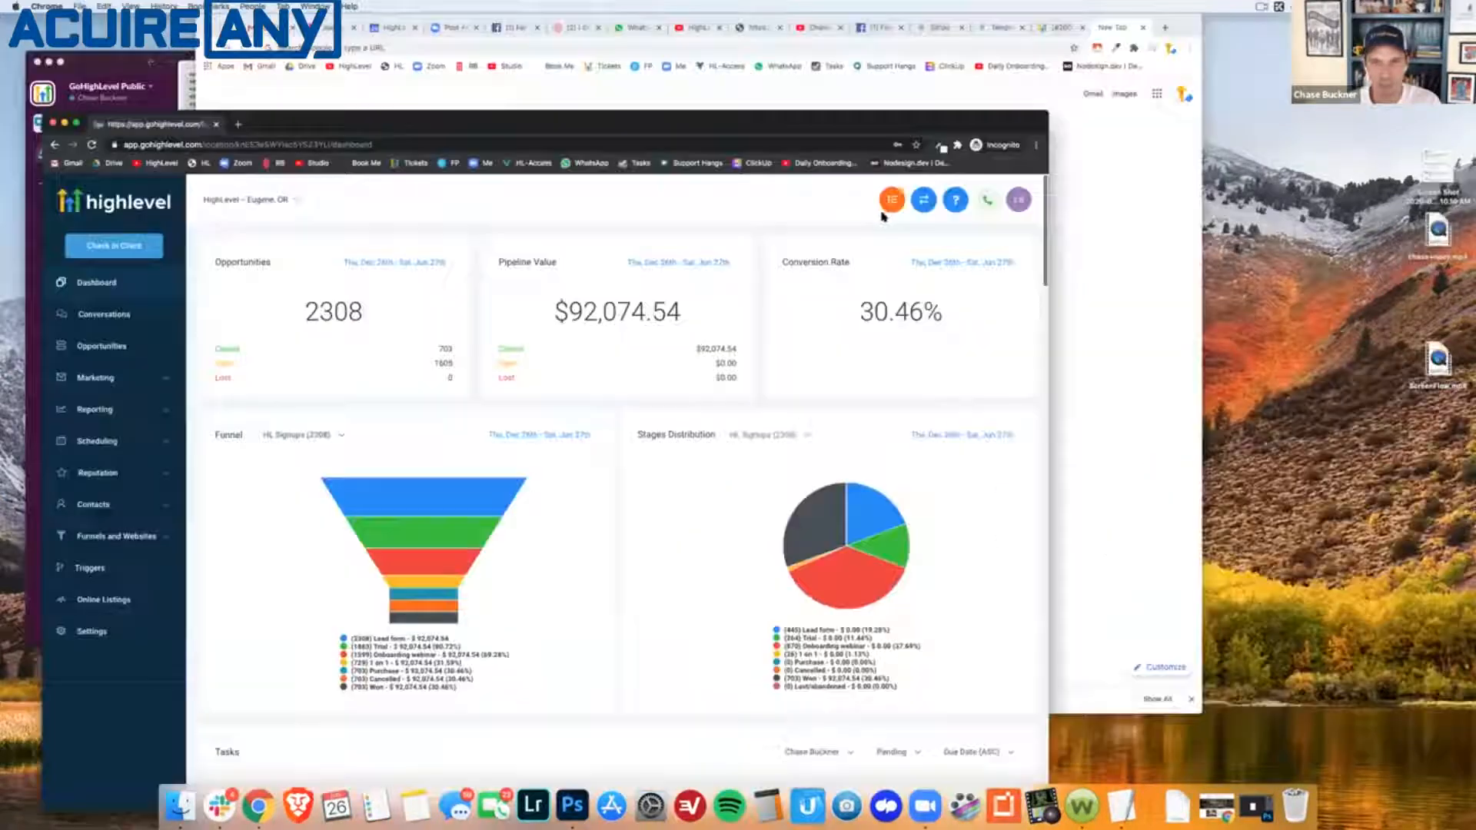
drag(961, 116, 1105, 11)
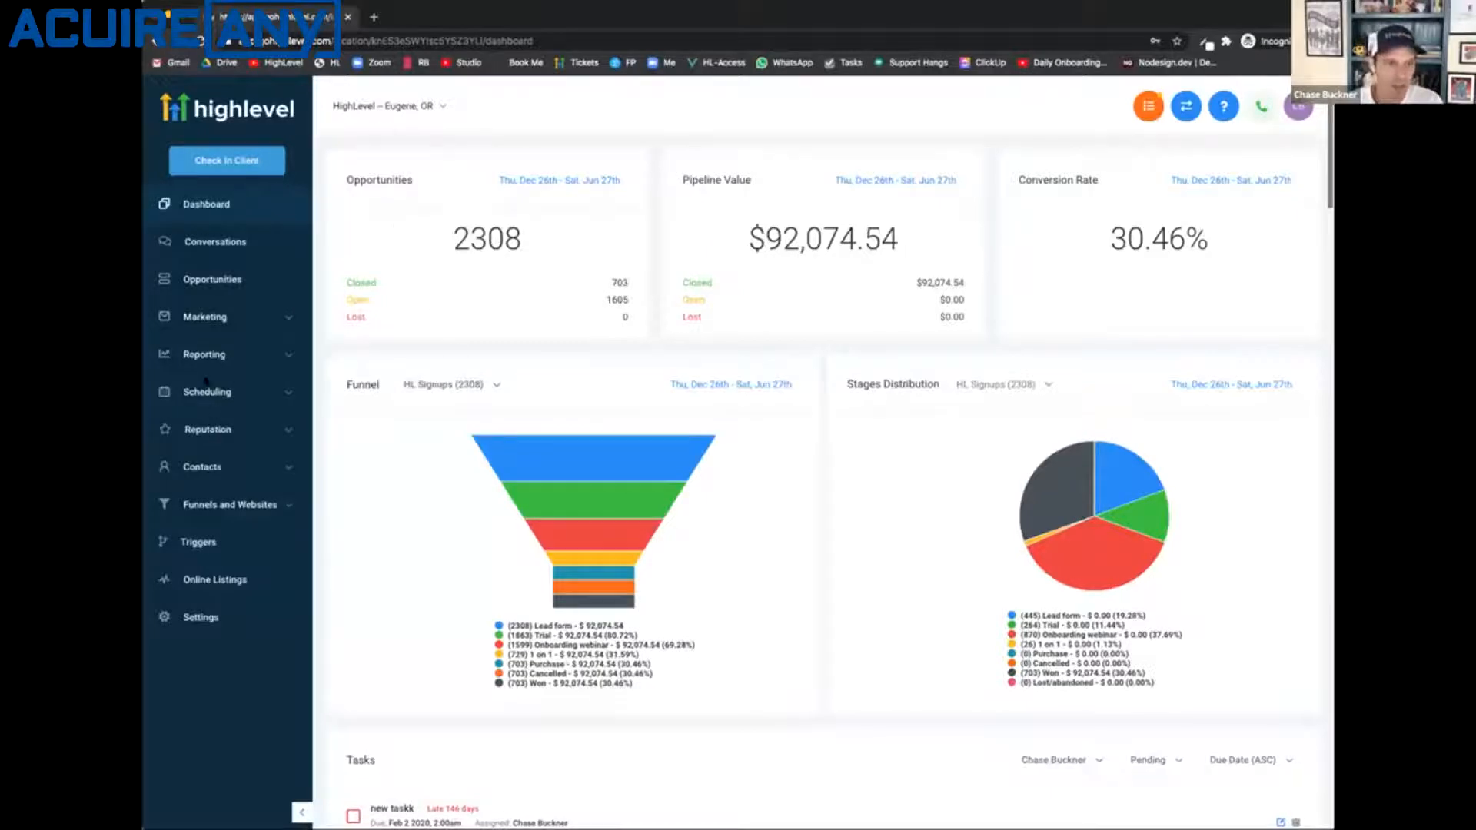
Open the list of marketing campaigns in HighLevel and look through it.
click(200, 319)
click(186, 362)
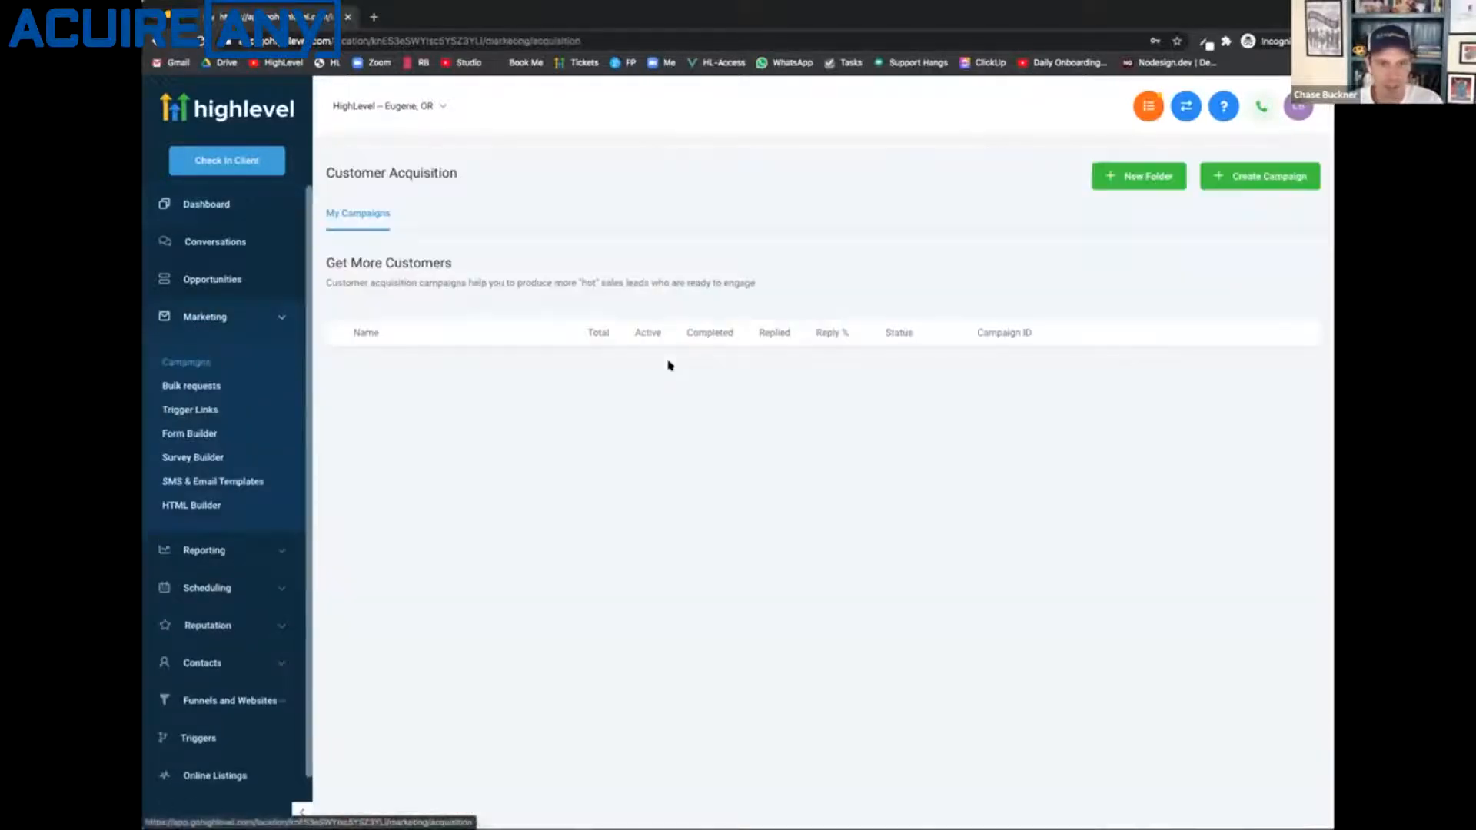
scroll(773, 520, down, 10)
scroll(682, 518, up, 10)
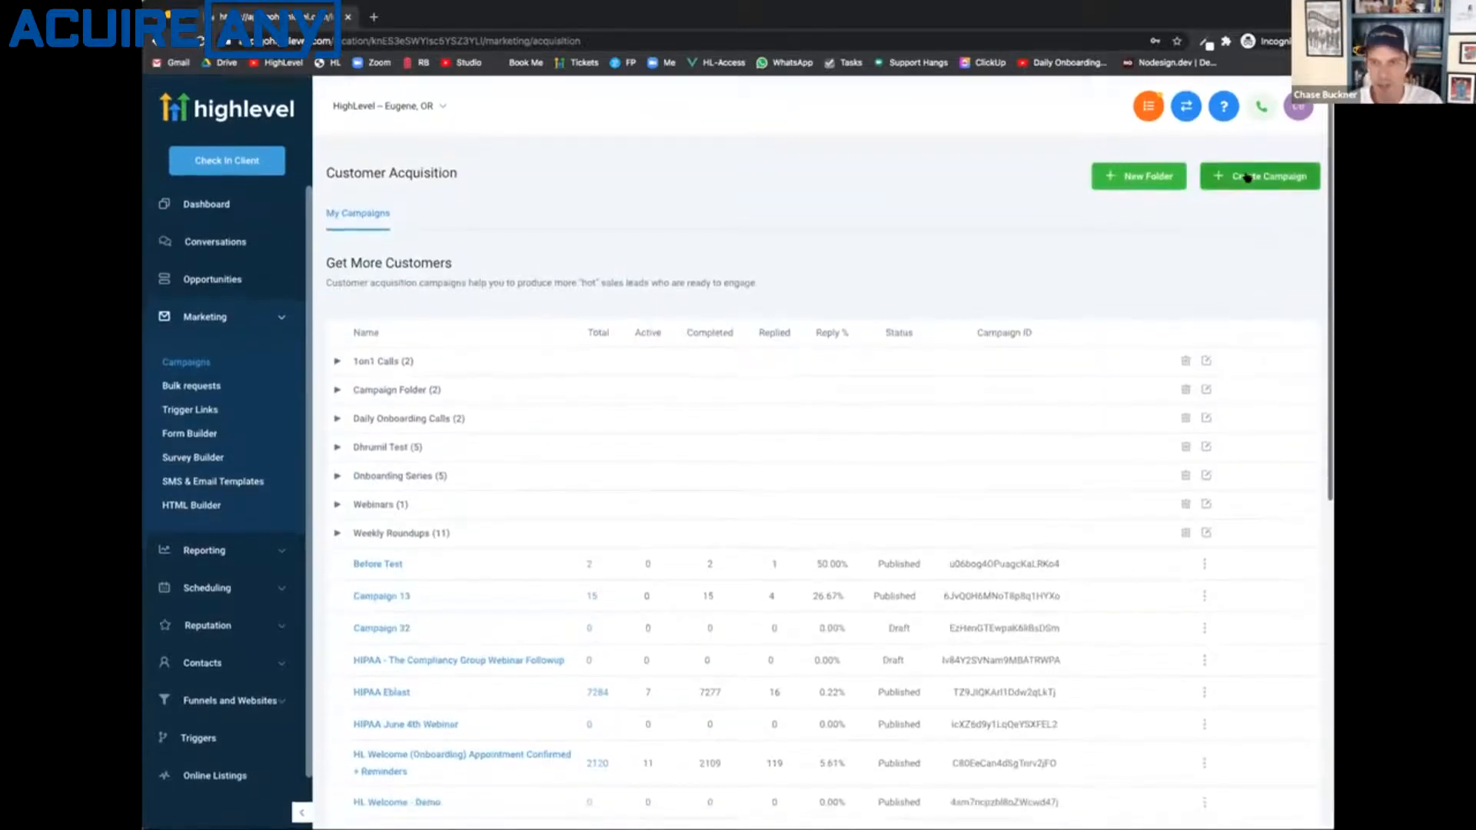
Expand the Weekly Roundups folder and open the Weekly Roundup May 8, 2020 campaign.
click(335, 478)
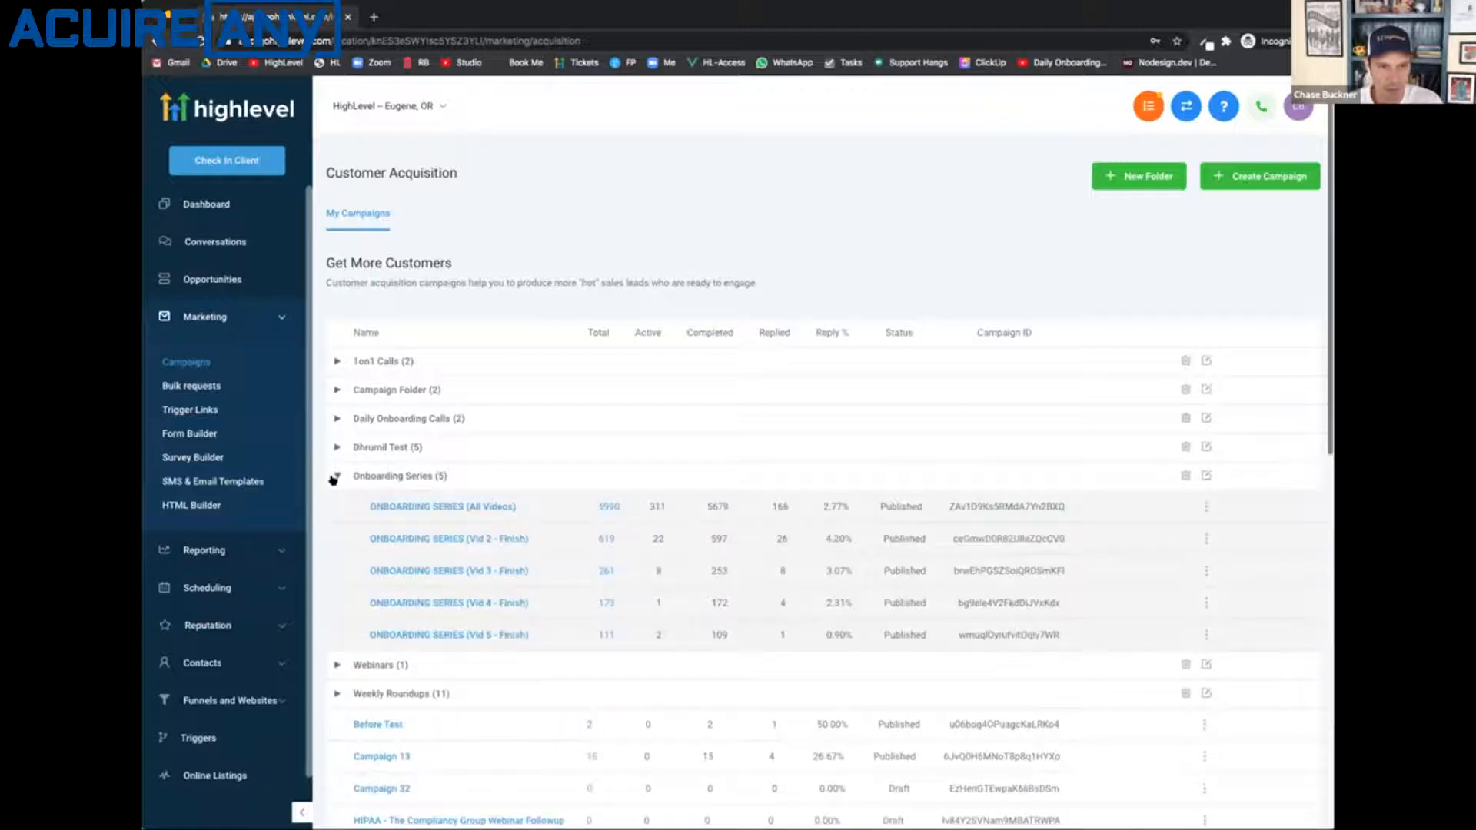
click(337, 476)
click(358, 532)
scroll(495, 615, down, 6)
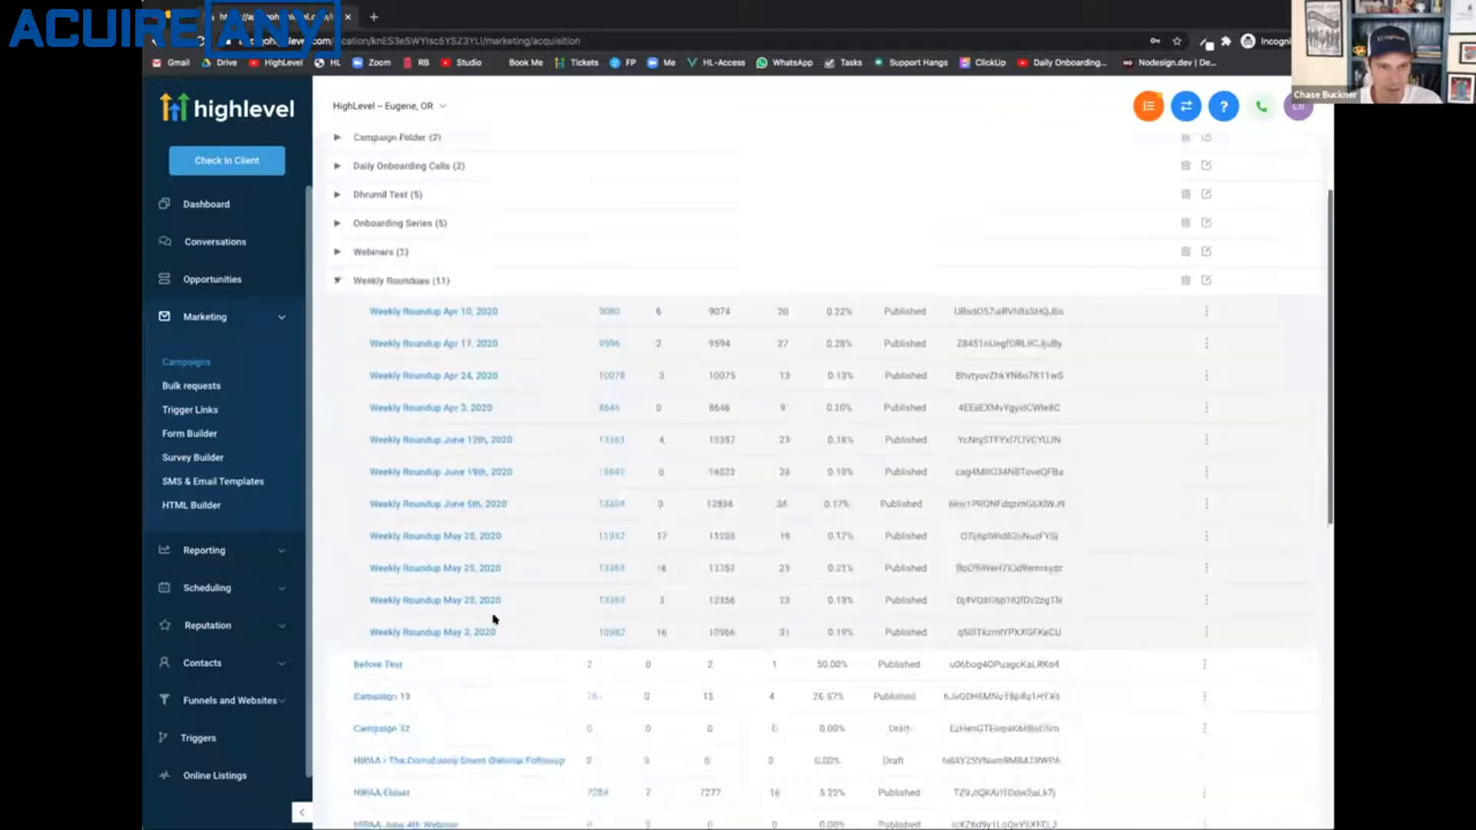
scroll(494, 619, up, 2)
click(445, 445)
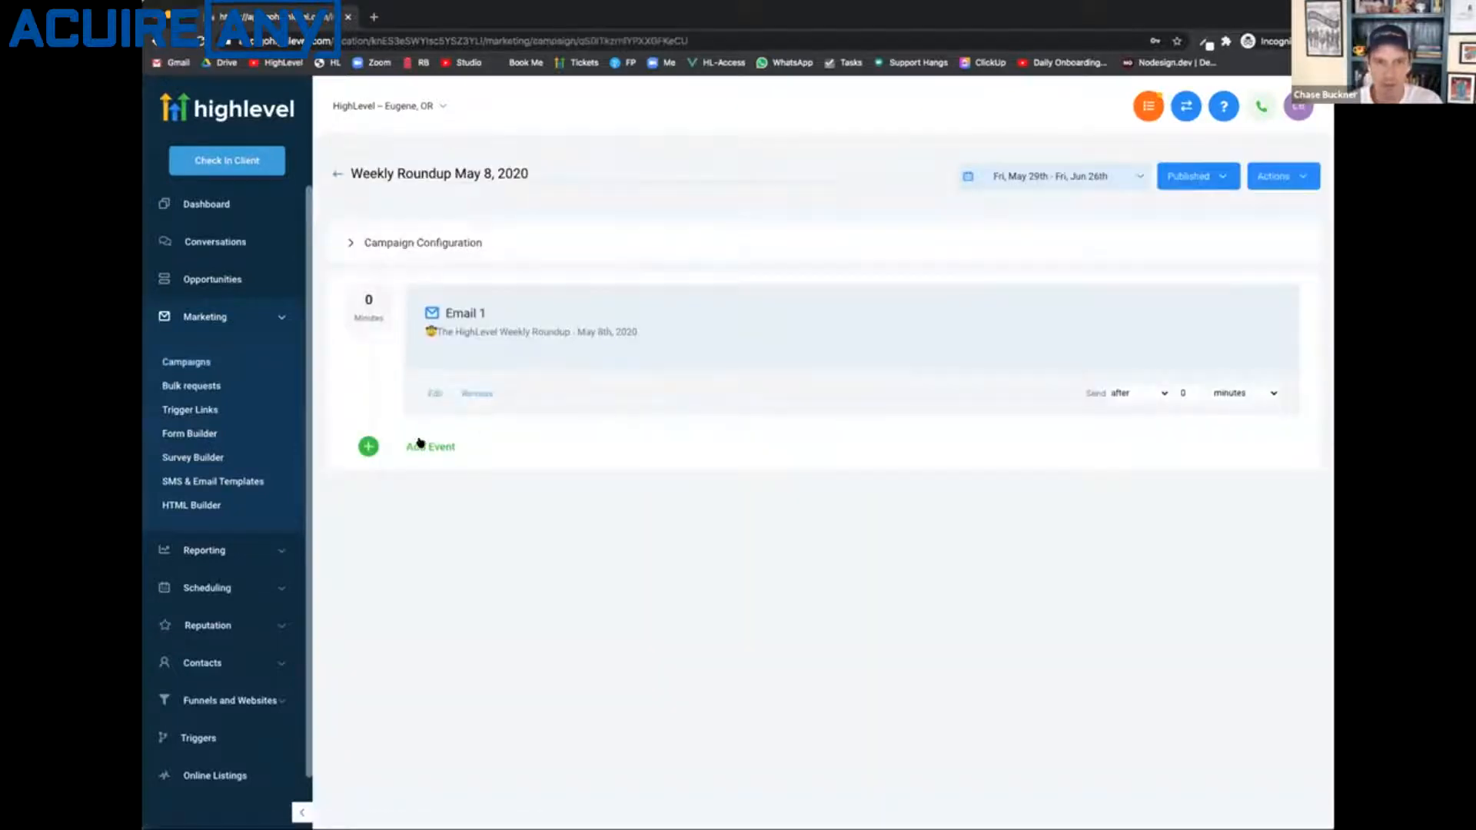
Add a new email event to the campaign and insert the copied Weekly Roundup HTML as its source code.
click(695, 439)
click(646, 257)
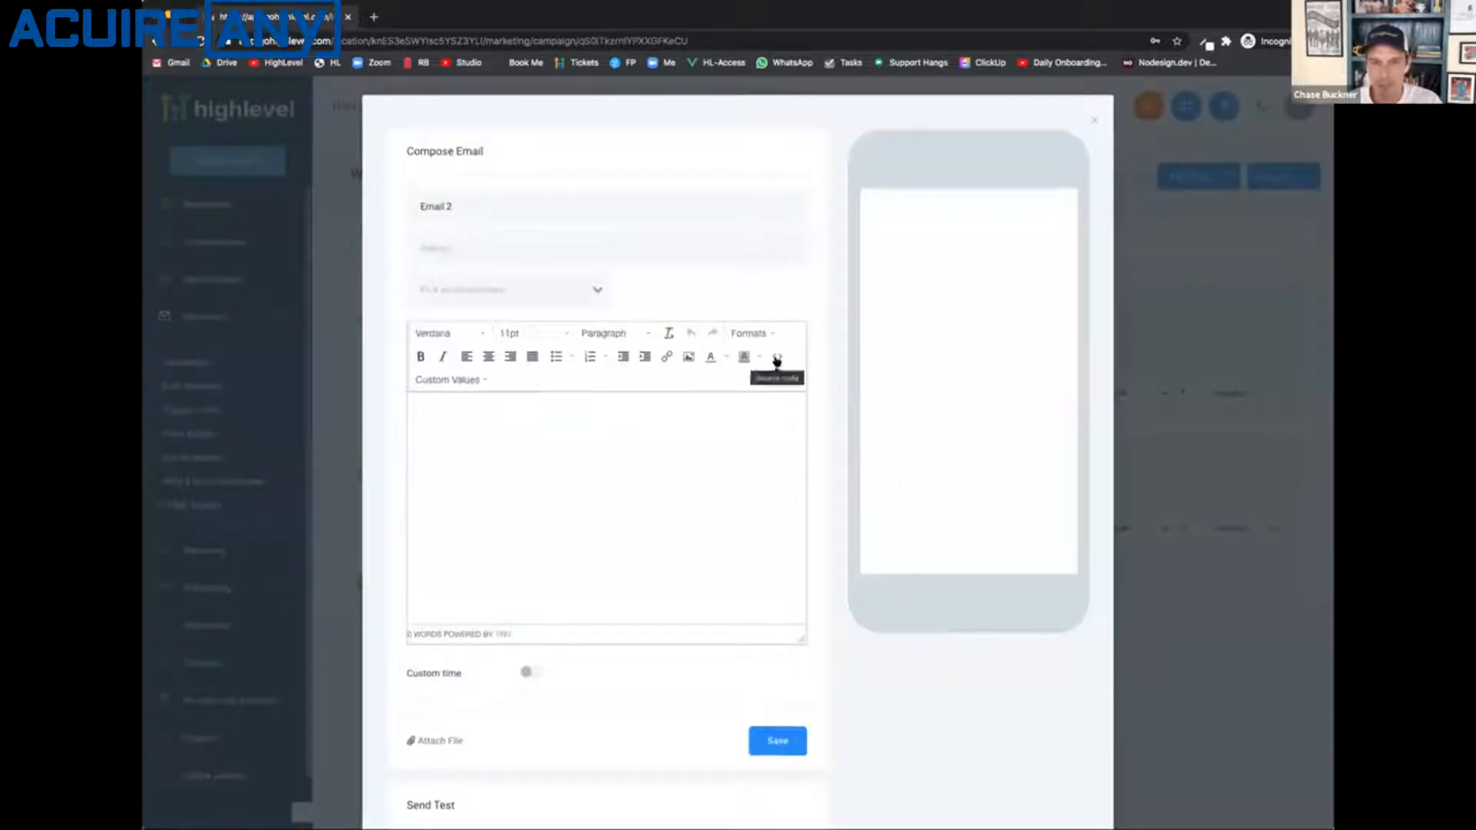
click(776, 359)
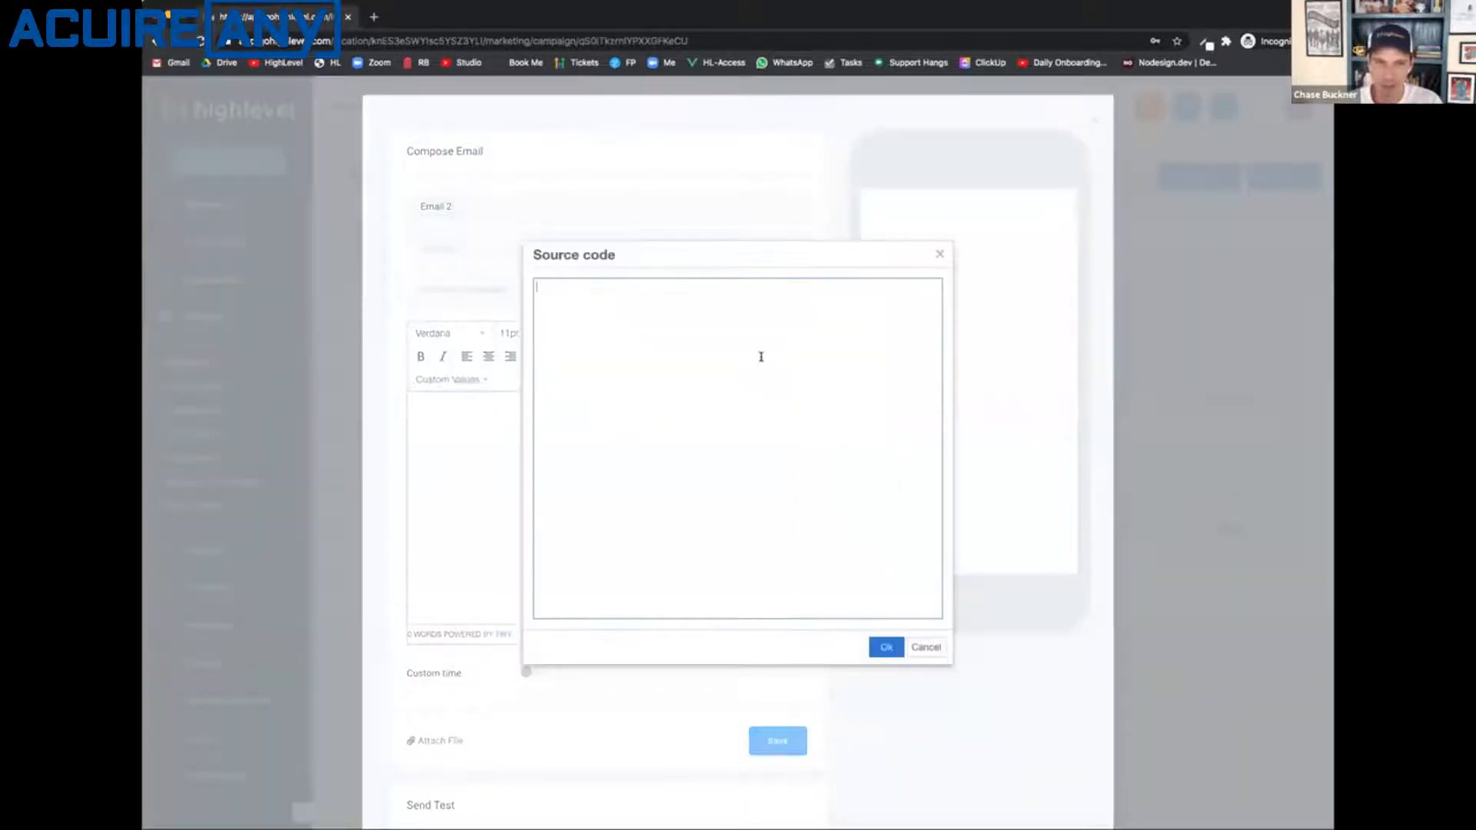
key(ctrl+v)
click(885, 648)
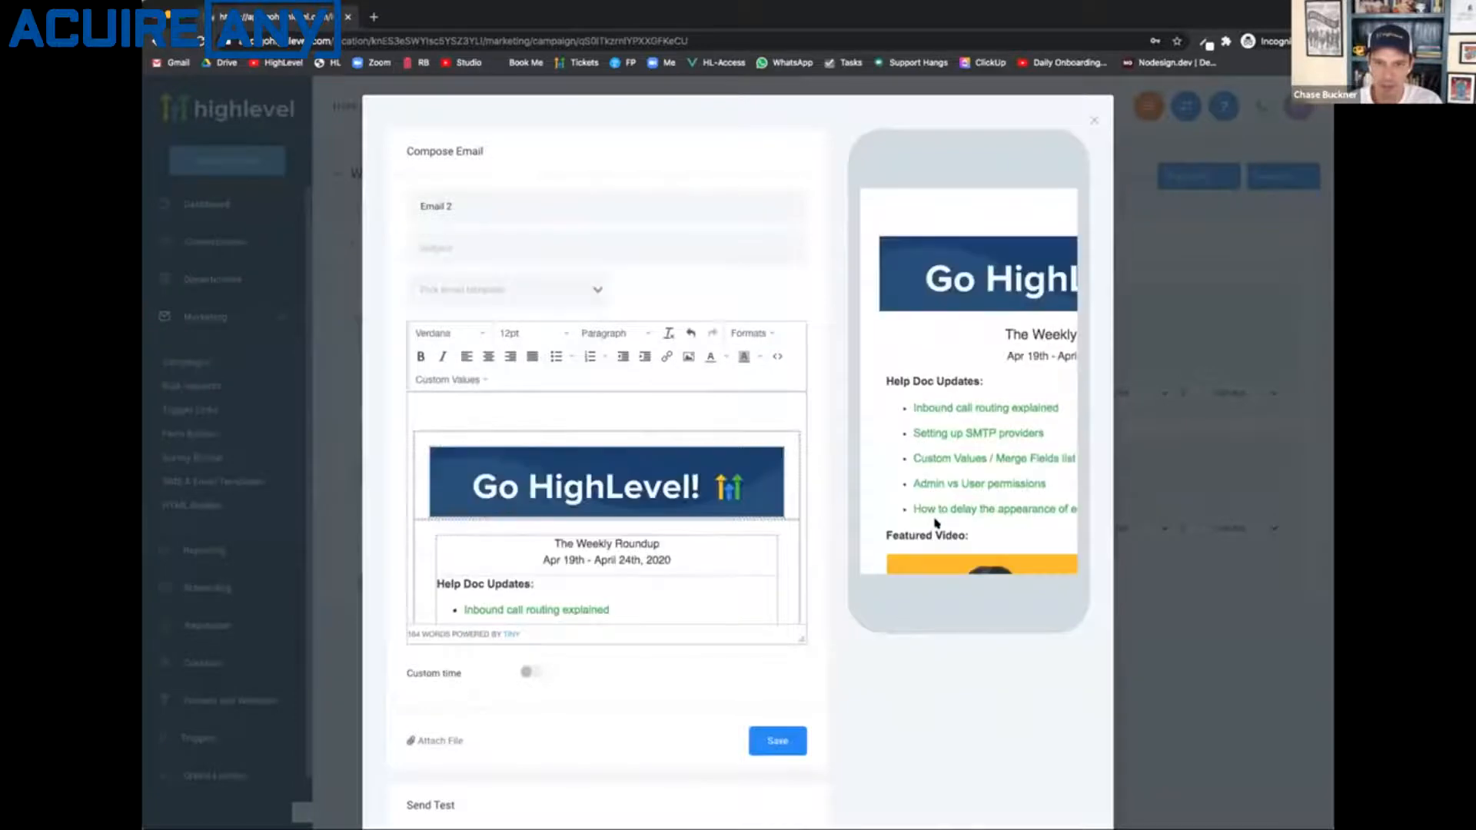
Review the inserted email in the phone preview from the header down to the footer.
scroll(937, 523, down, 15)
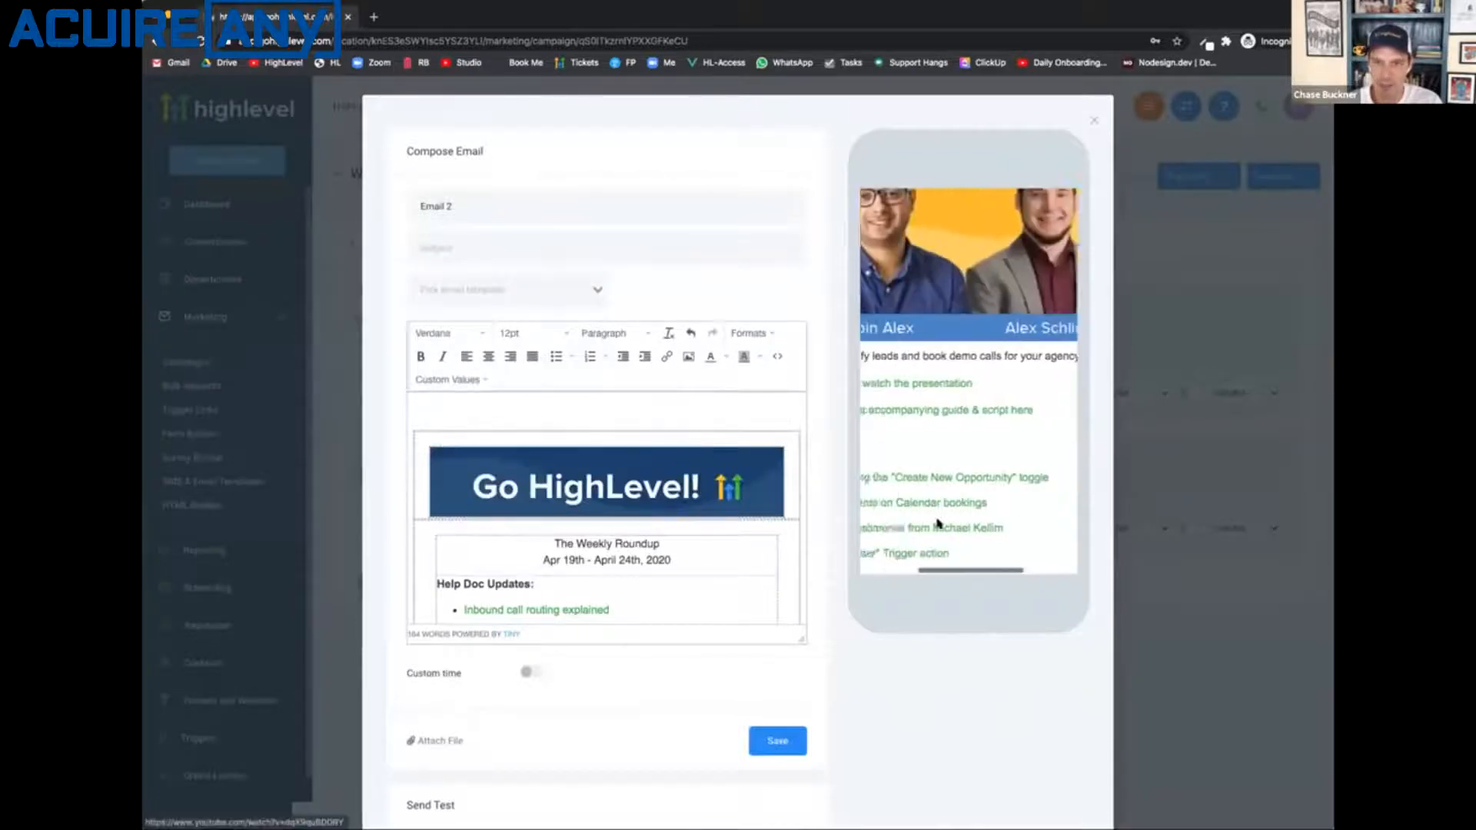
scroll(628, 619, down, 2)
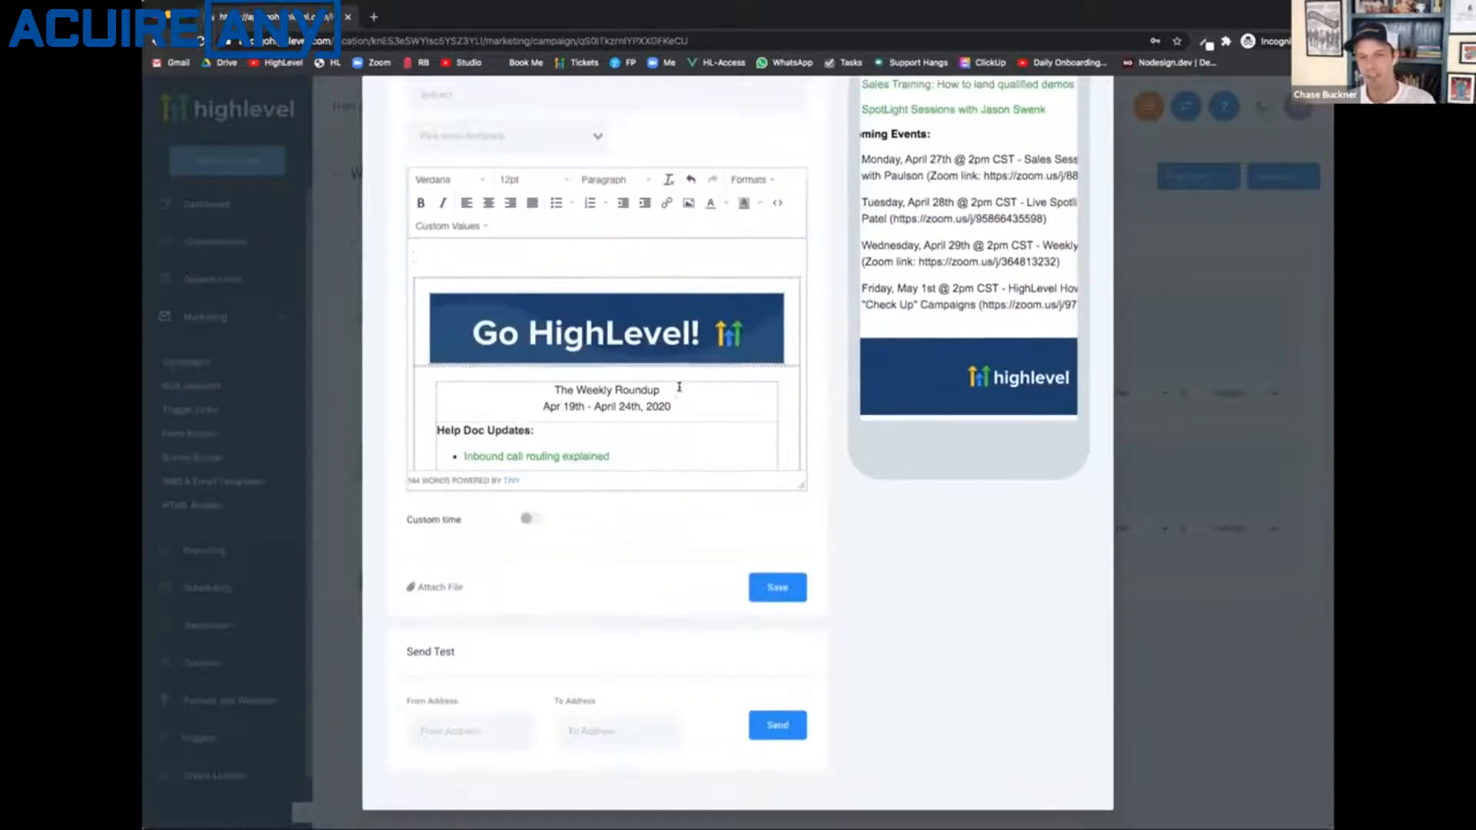
scroll(678, 387, down, 5)
scroll(679, 387, up, 8)
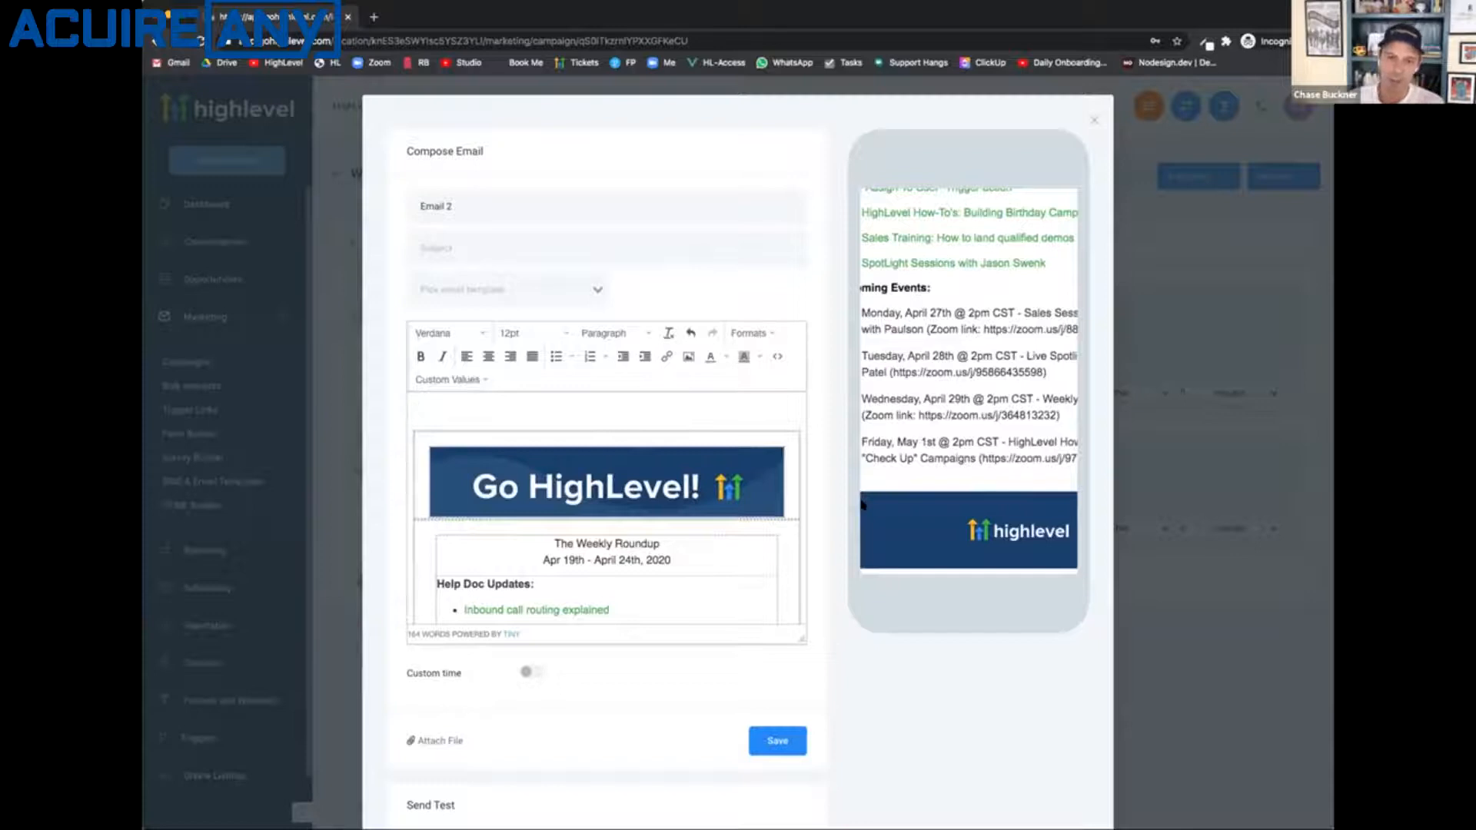
Inspect the source and dimensions of the Featured Video image in the email body, leaving its settings unchanged.
scroll(746, 422, down, 6)
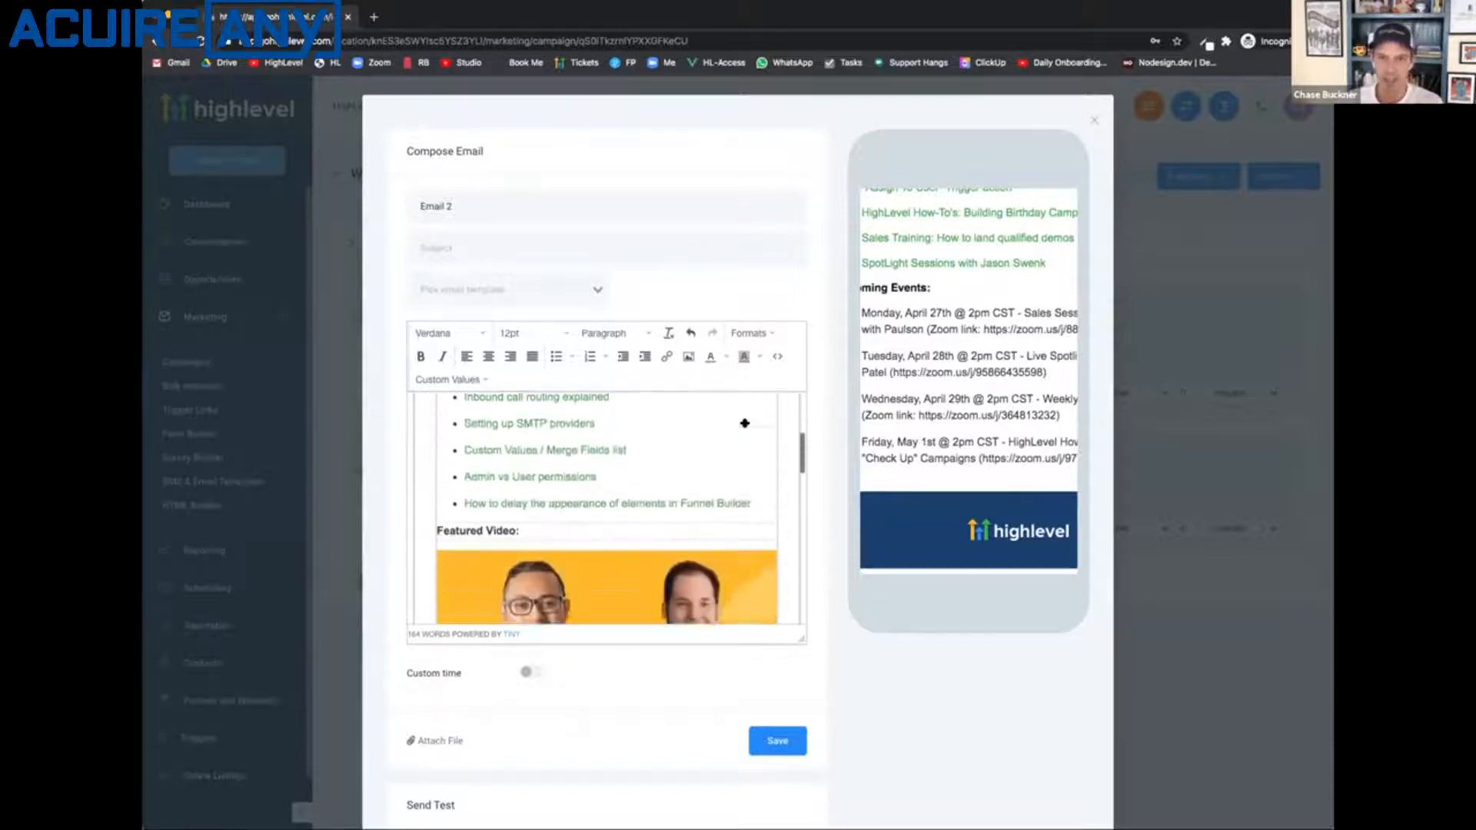
click(680, 484)
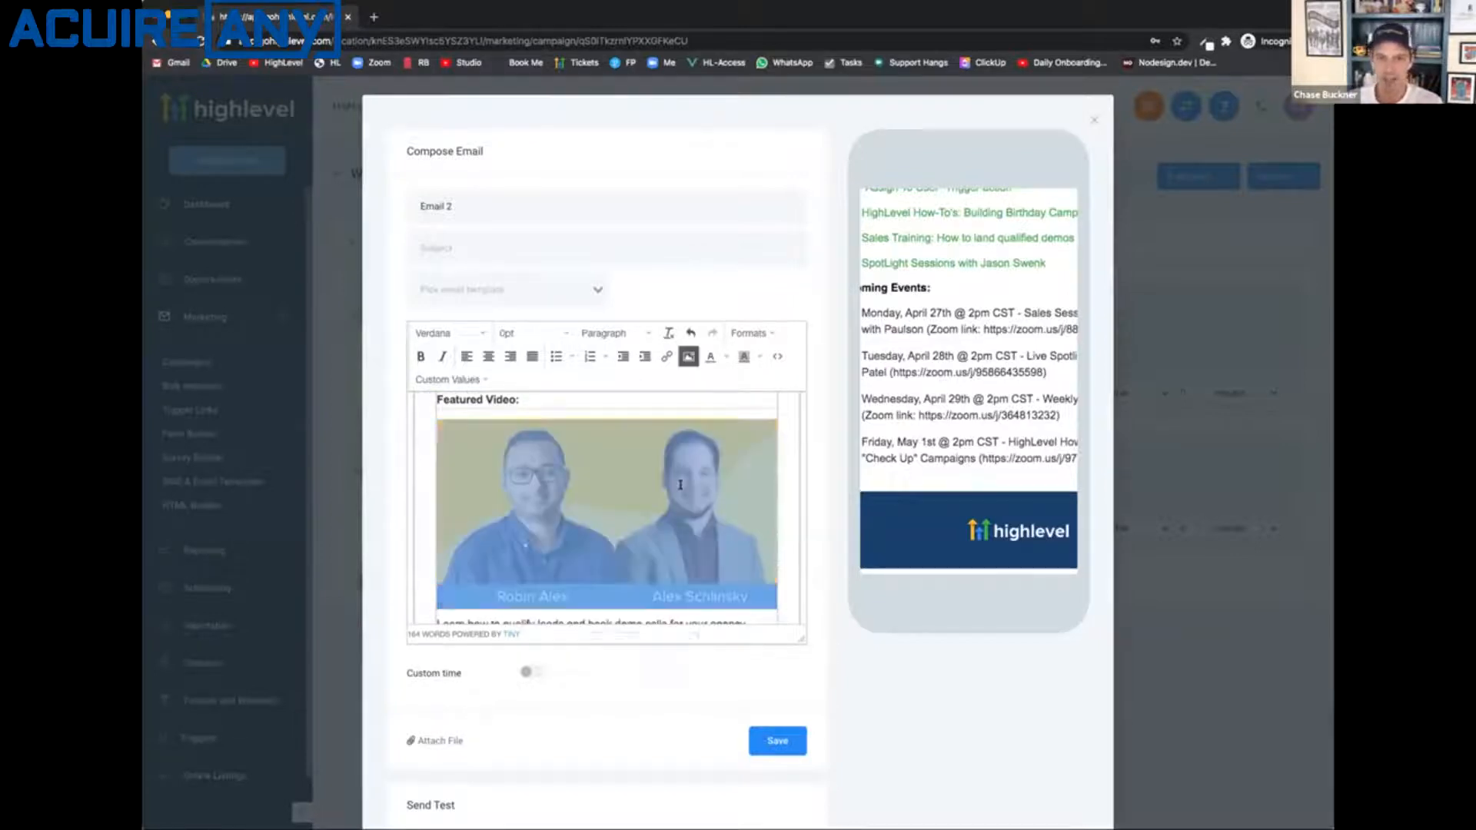
click(689, 358)
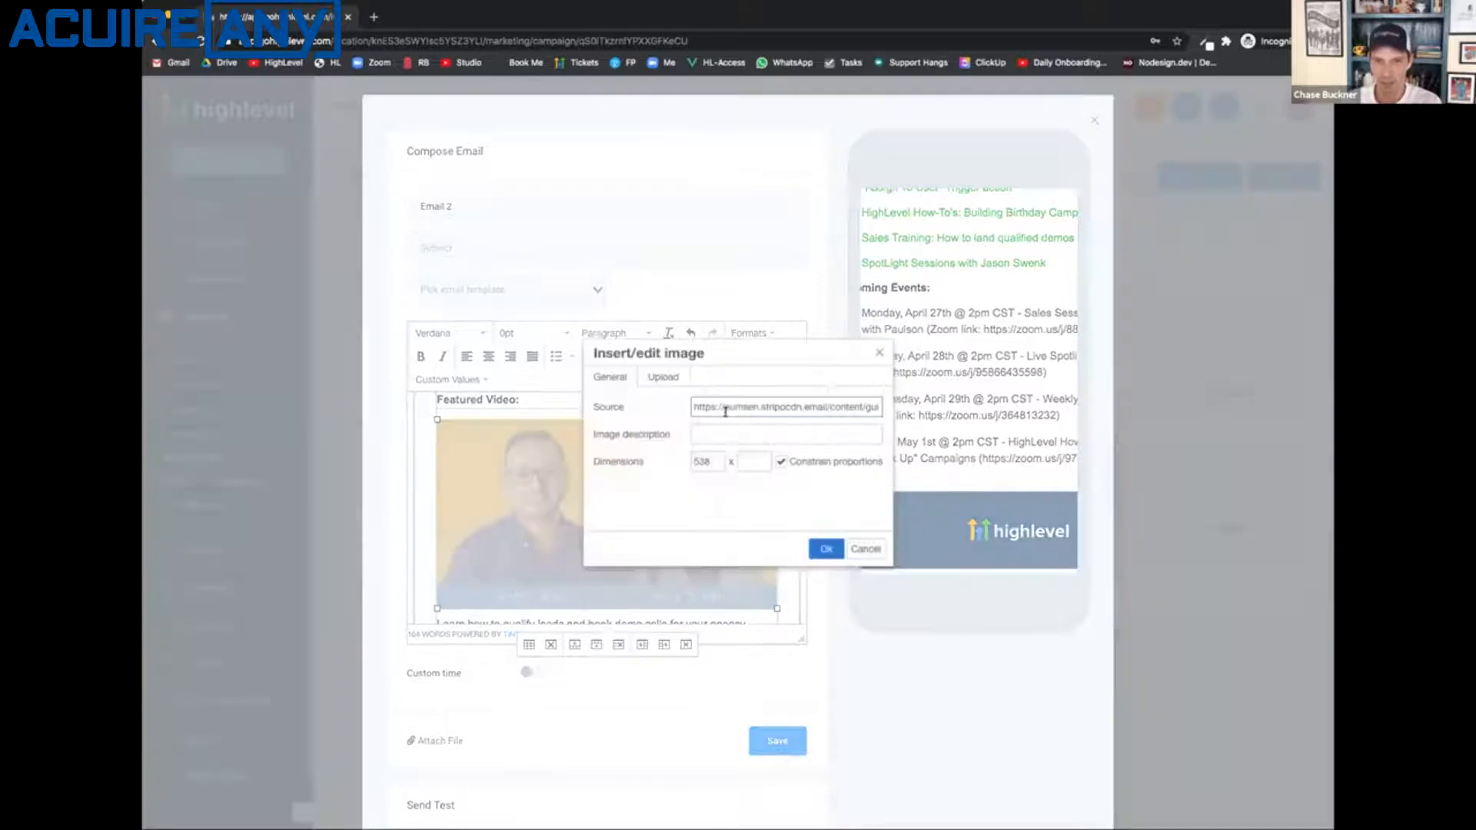
click(878, 356)
Select the "Inbound call routing explained" link text and look over the editable content of the whole email body.
scroll(618, 511, up, 5)
drag(618, 510, 465, 511)
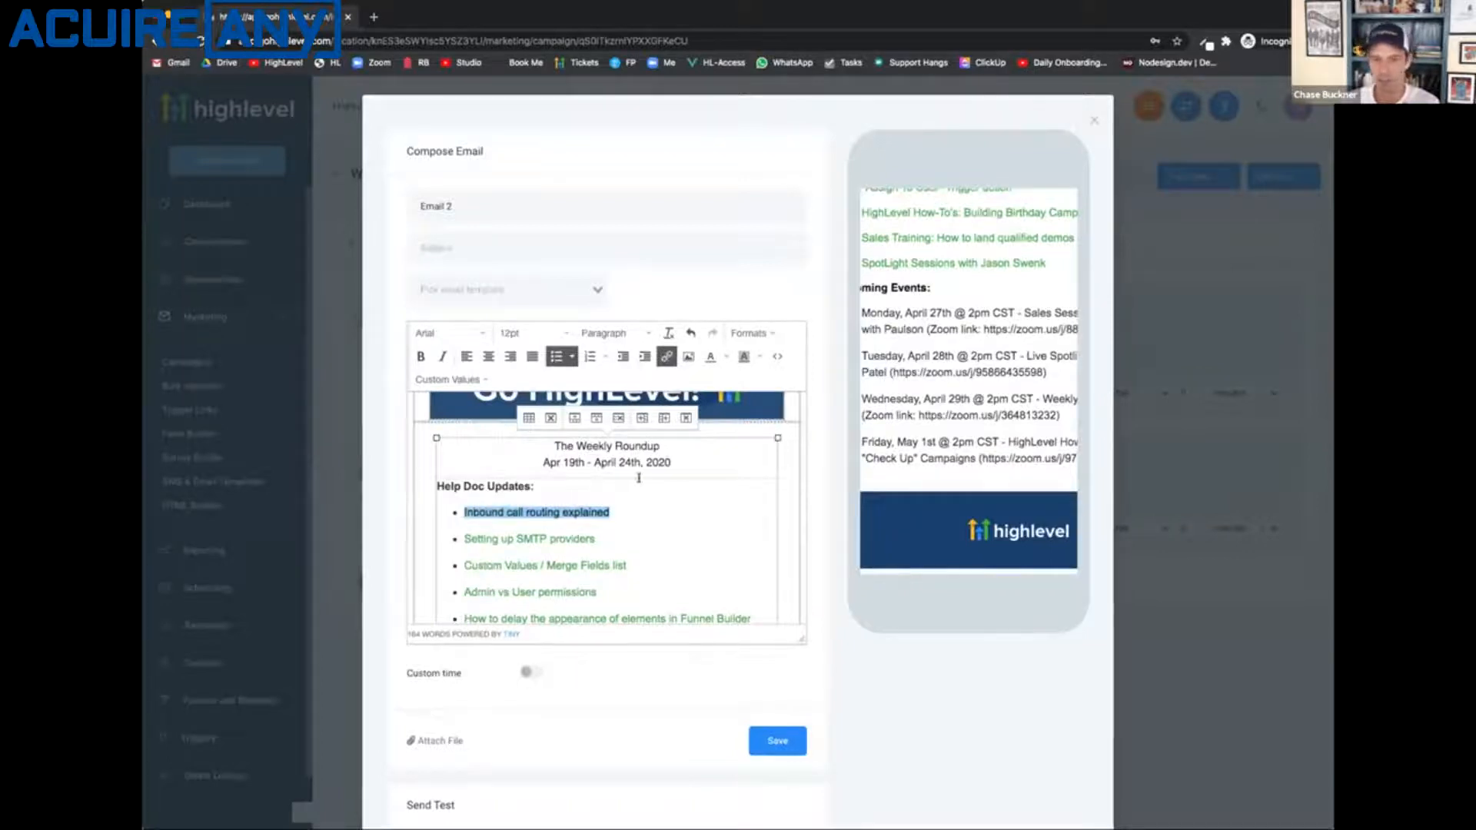
scroll(638, 479, up, 2)
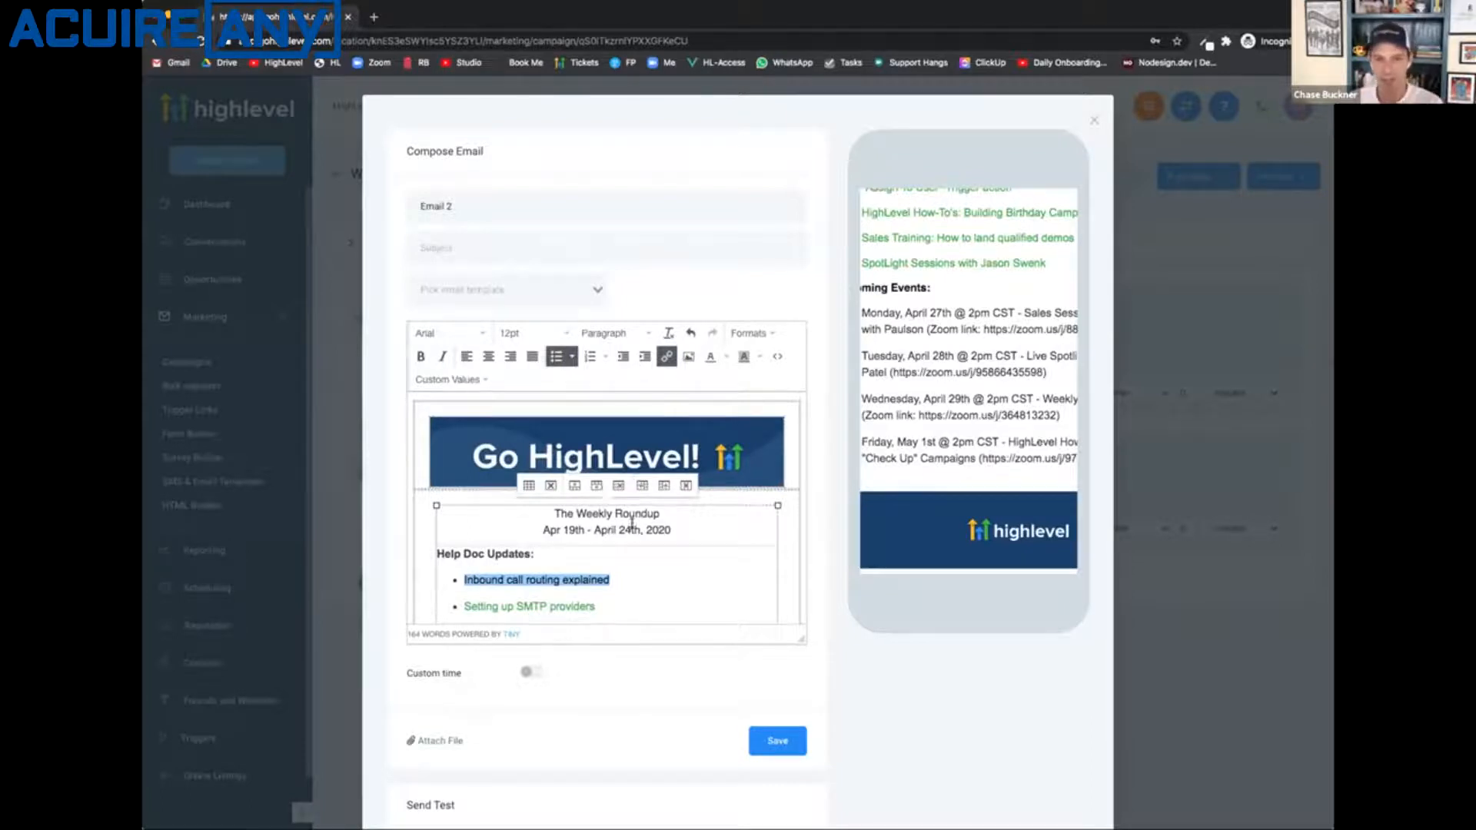
scroll(632, 522, down, 6)
scroll(632, 522, down, 2)
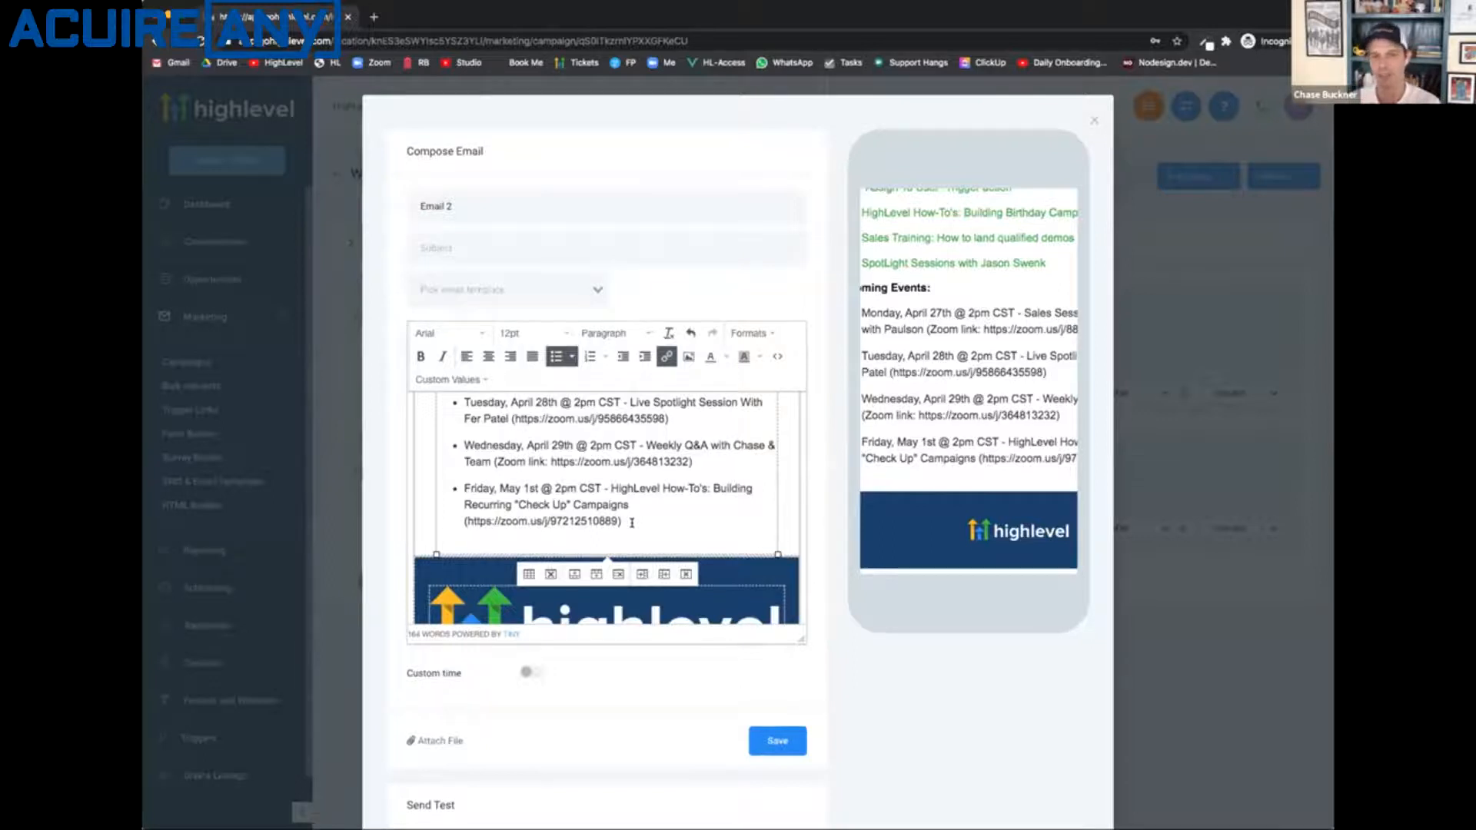
scroll(632, 523, up, 15)
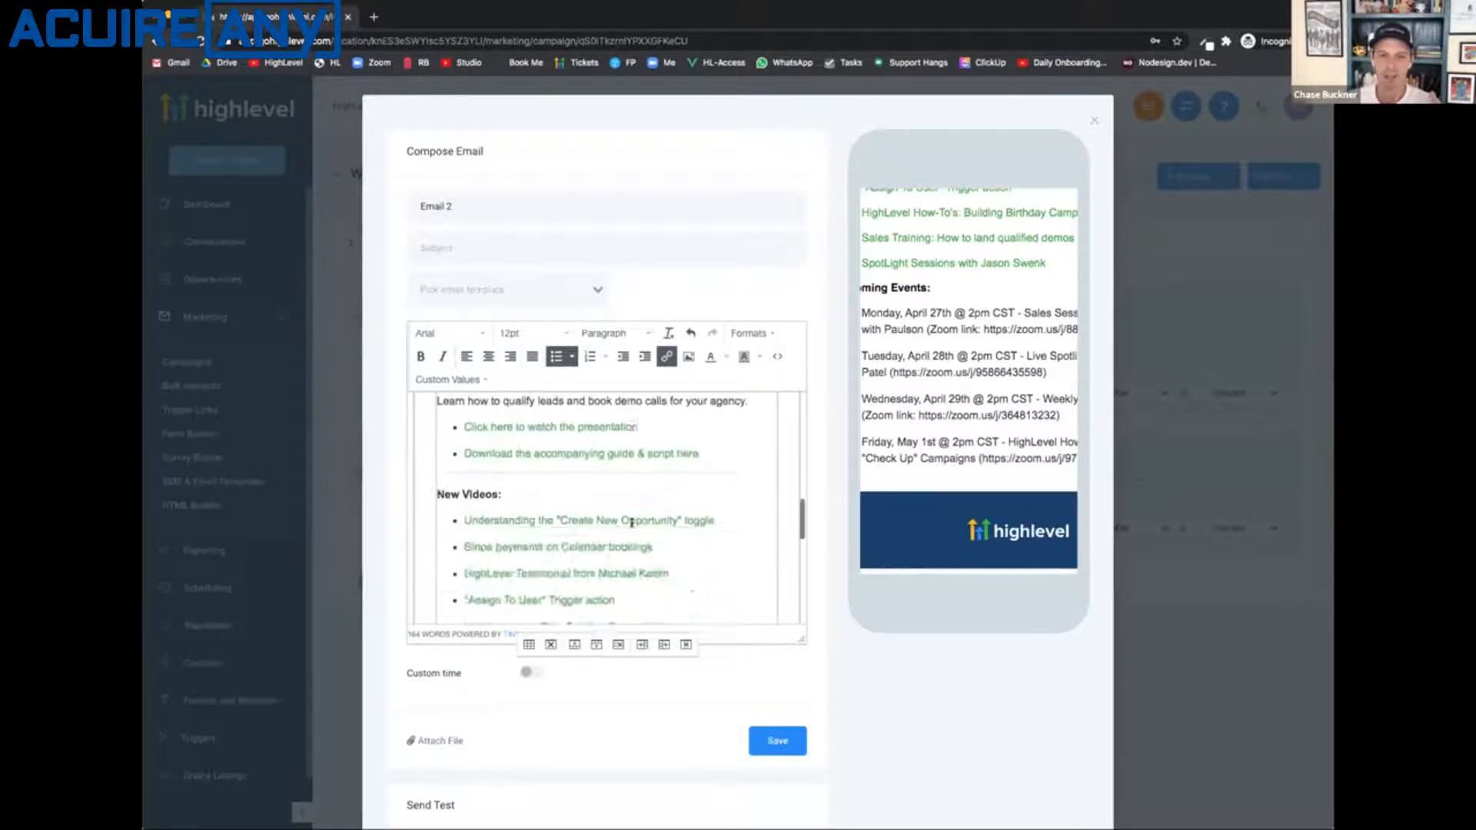